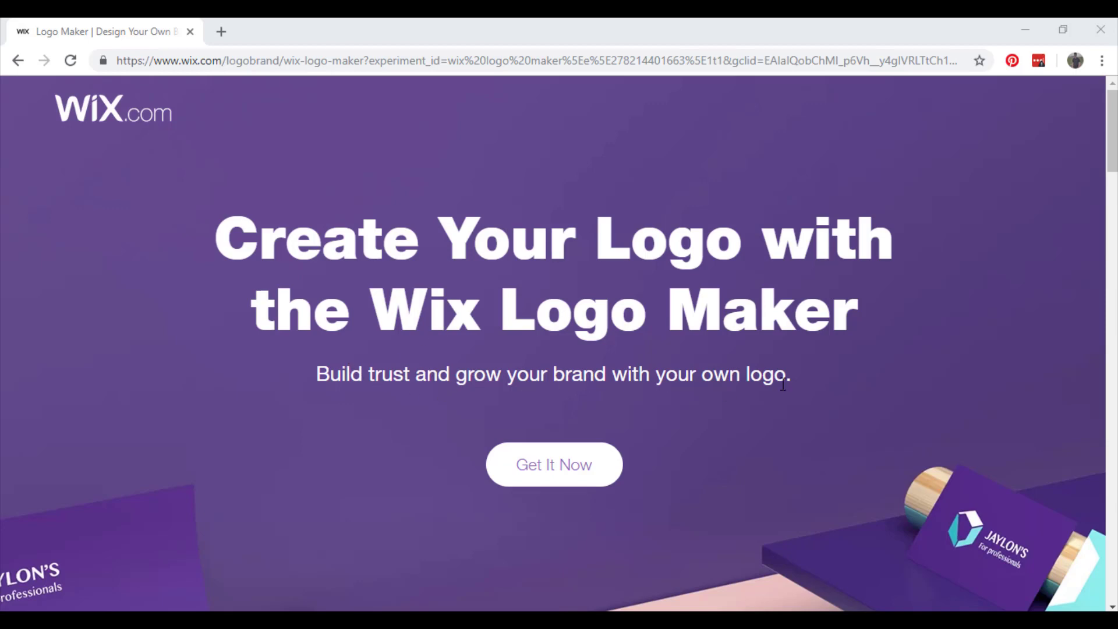
Scroll through the Wix Logo Maker landing page to find Get Your Logo
scroll(882, 326, down, 5)
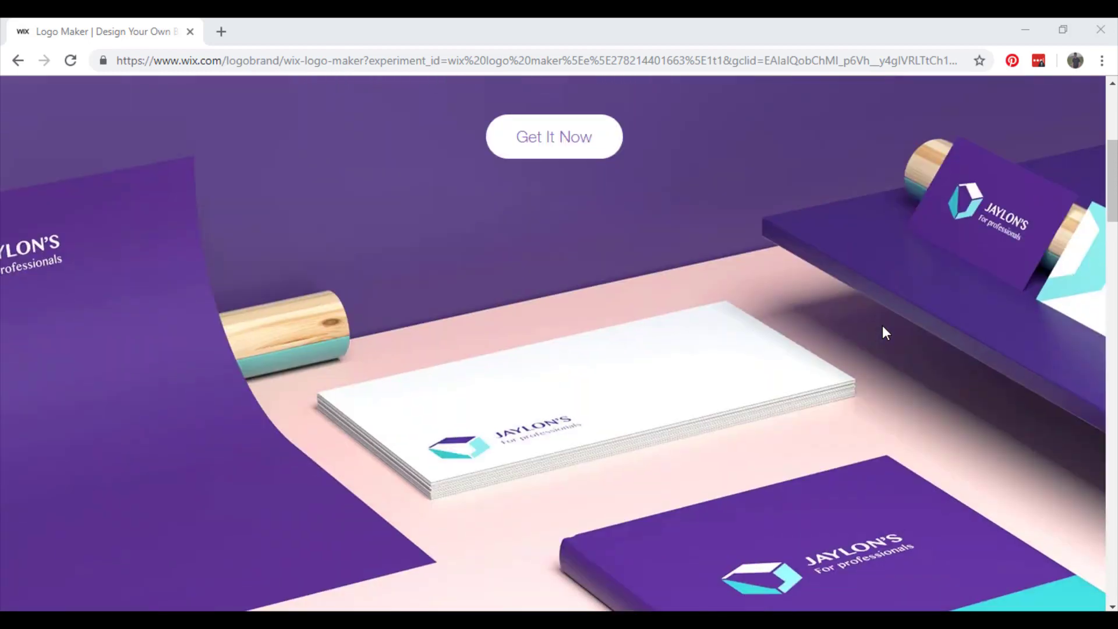
scroll(882, 326, down, 10)
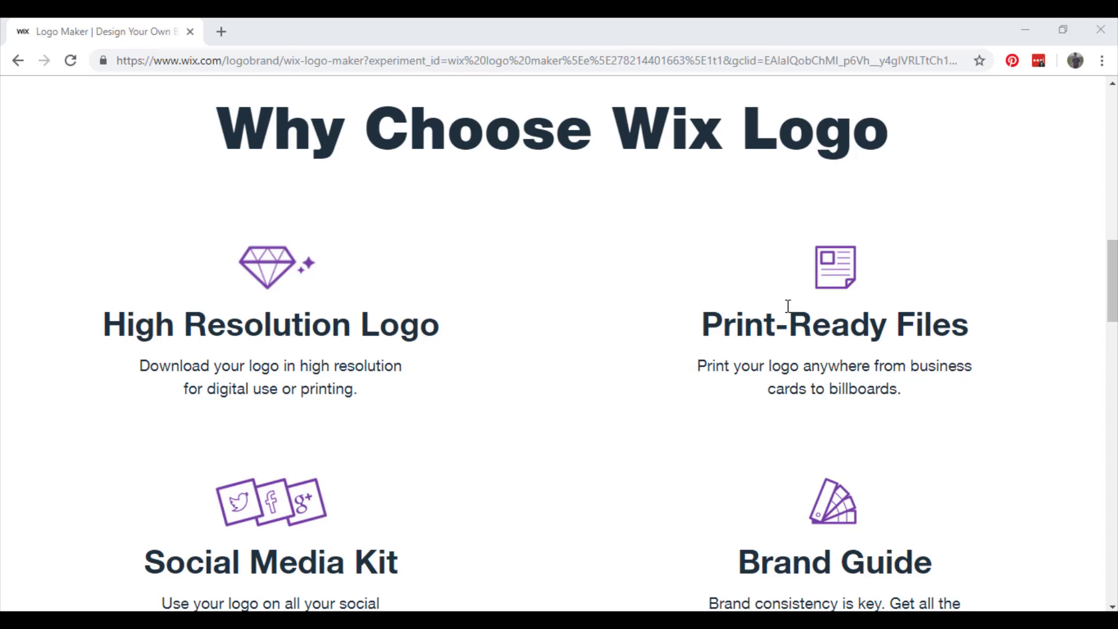
scroll(529, 402, down, 4)
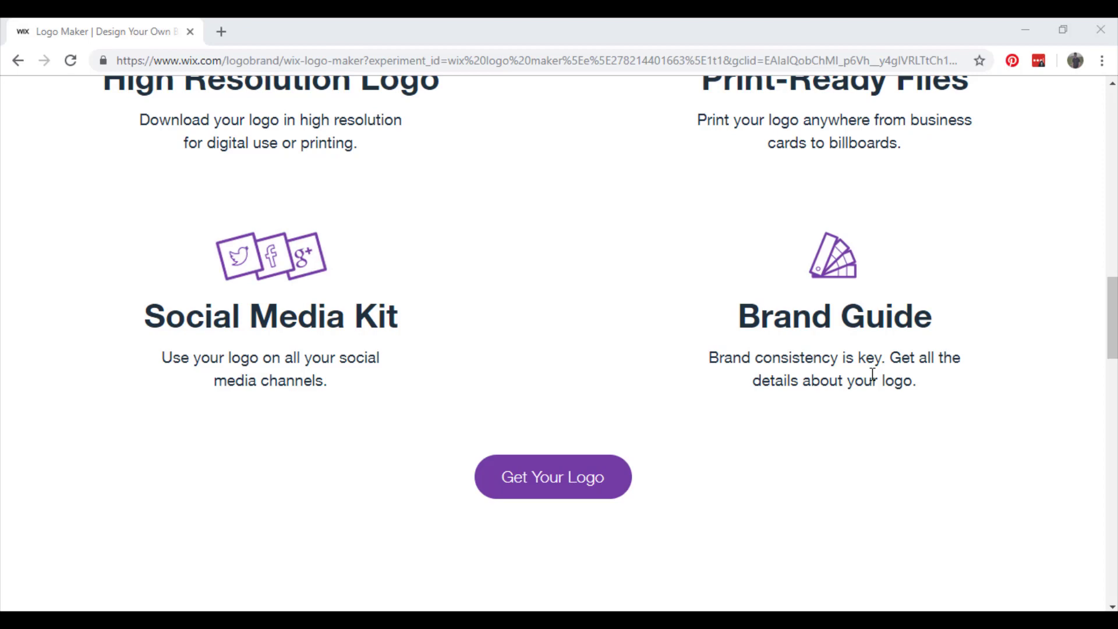
scroll(853, 377, down, 10)
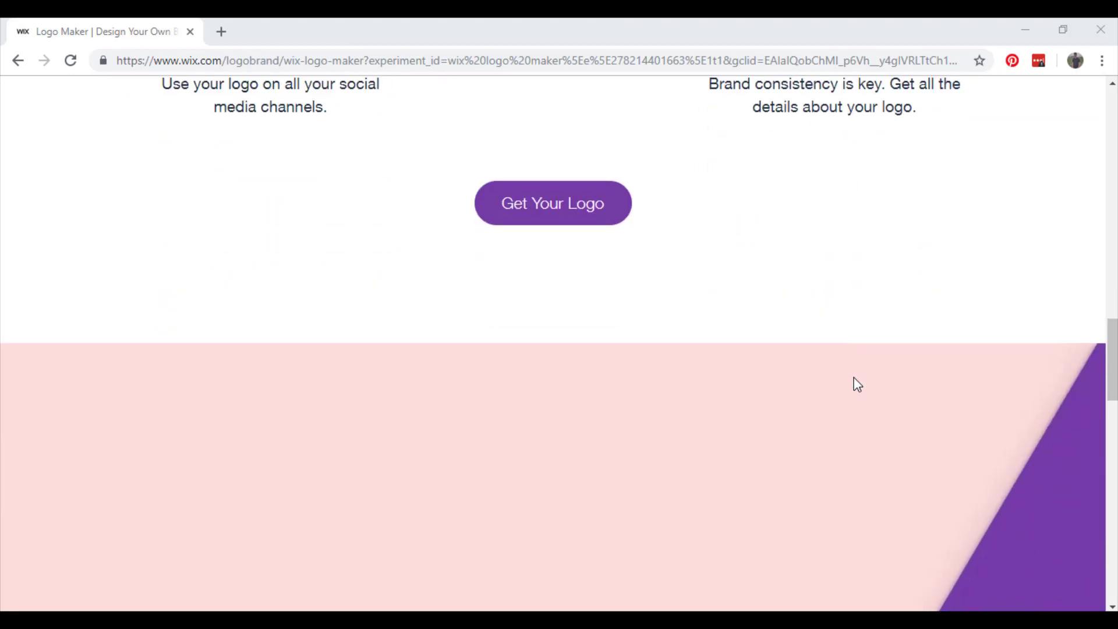
scroll(837, 374, down, 12)
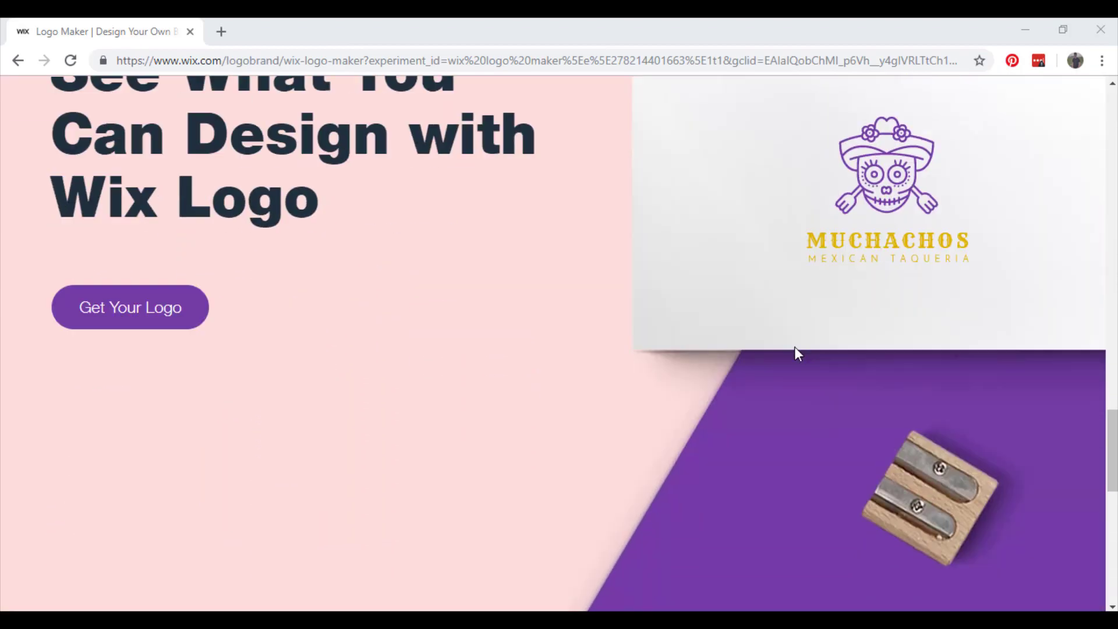
scroll(800, 356, down, 3)
scroll(781, 354, up, 3)
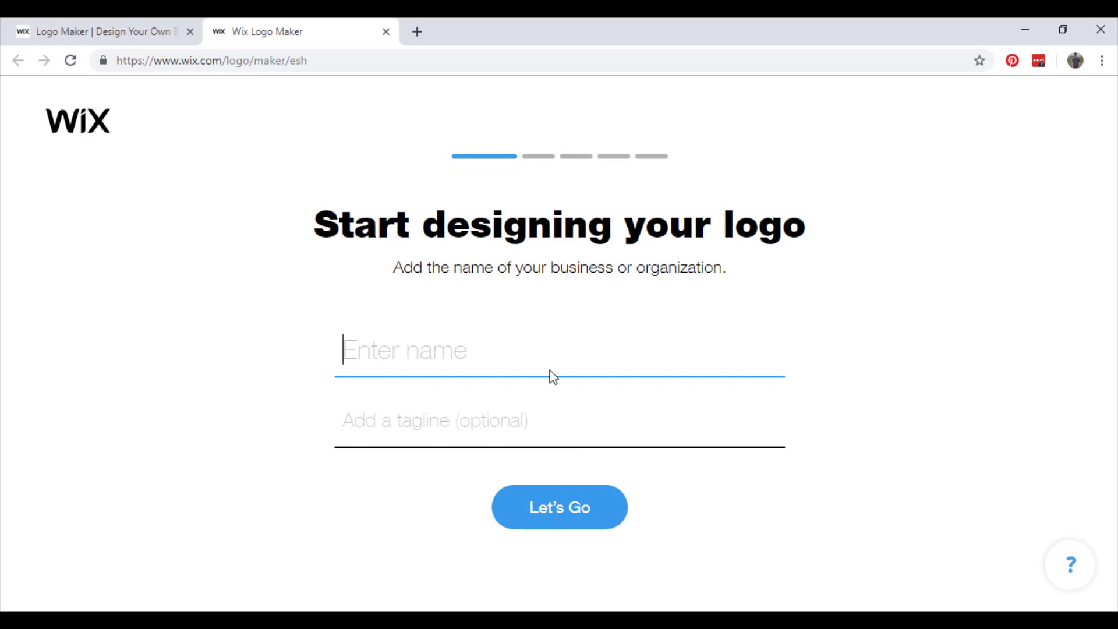
Enter business name Jack's Jerseys and tagline European Jersey Royalty, then submit them
text(Jack')
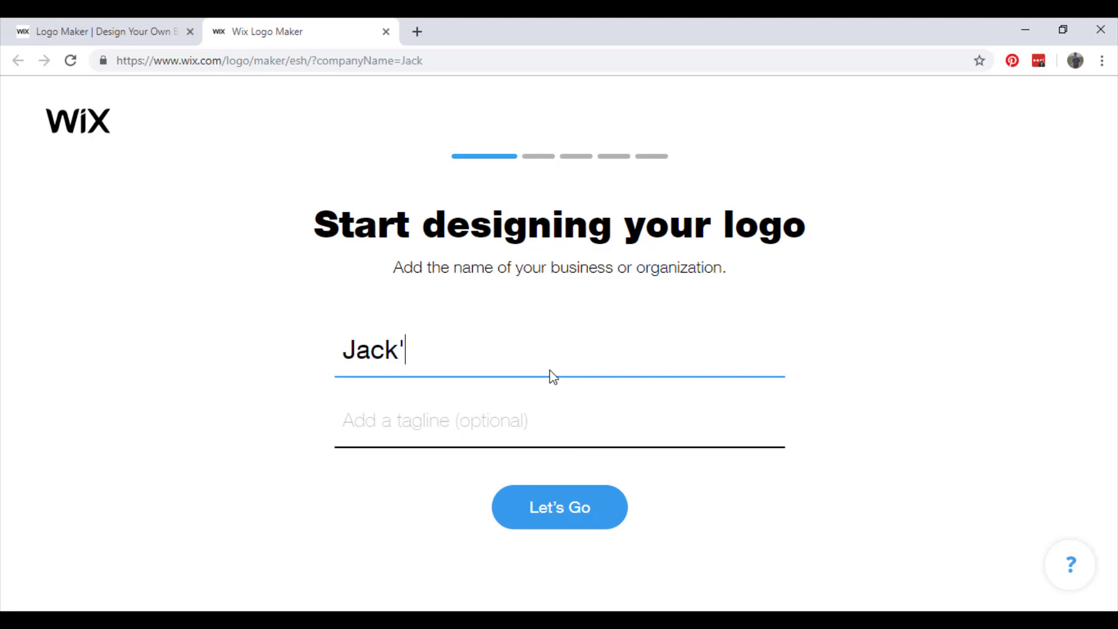
text(s Jerseys)
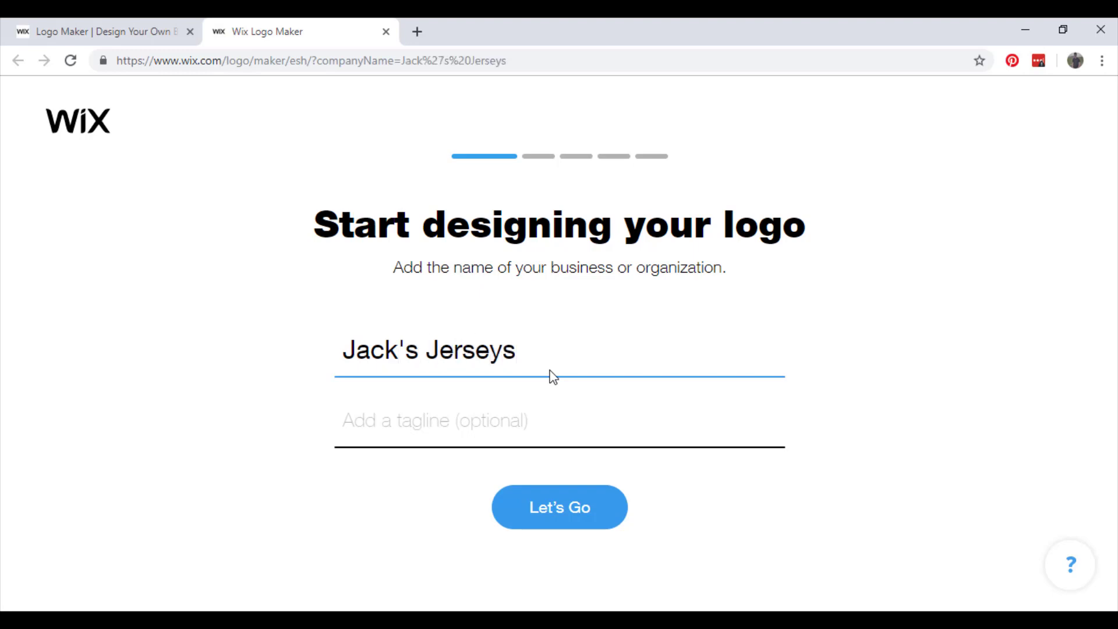
click(524, 422)
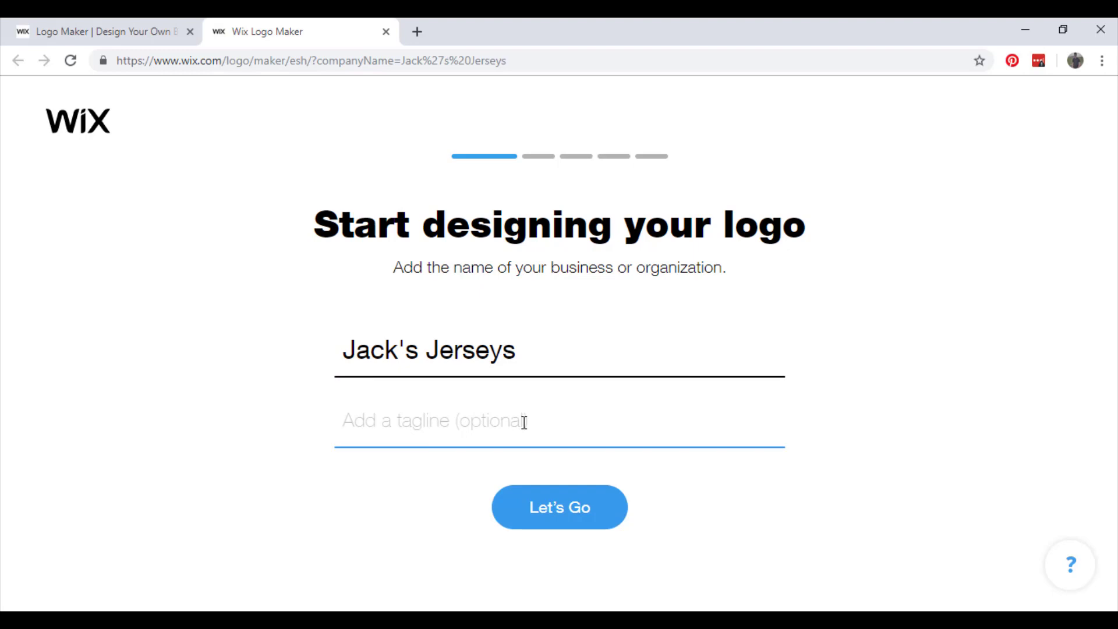
text(E)
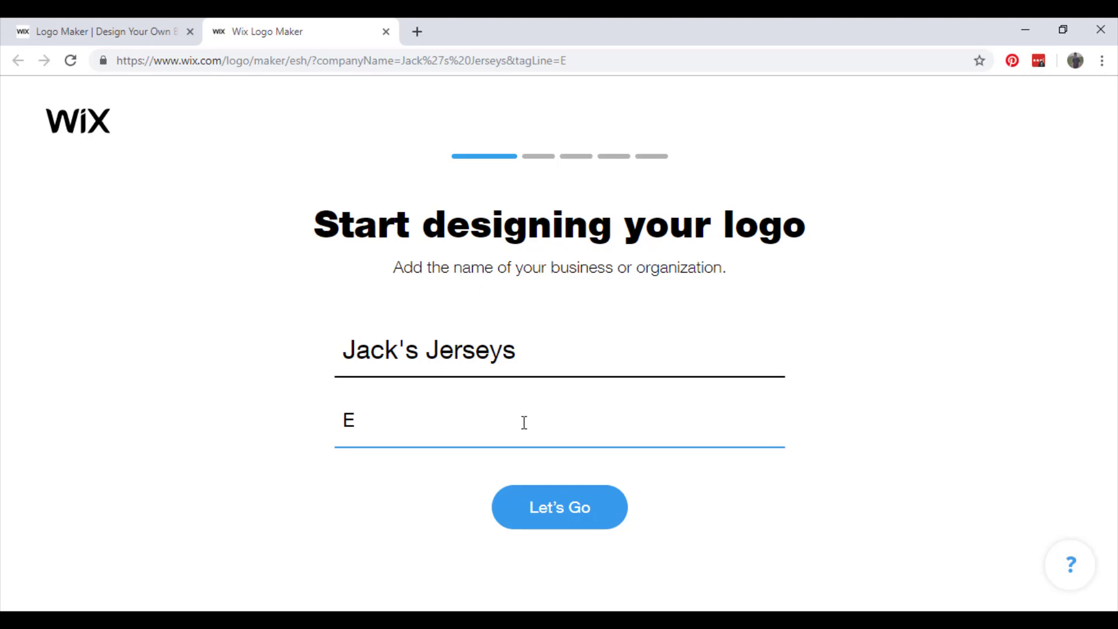
text(uropean )
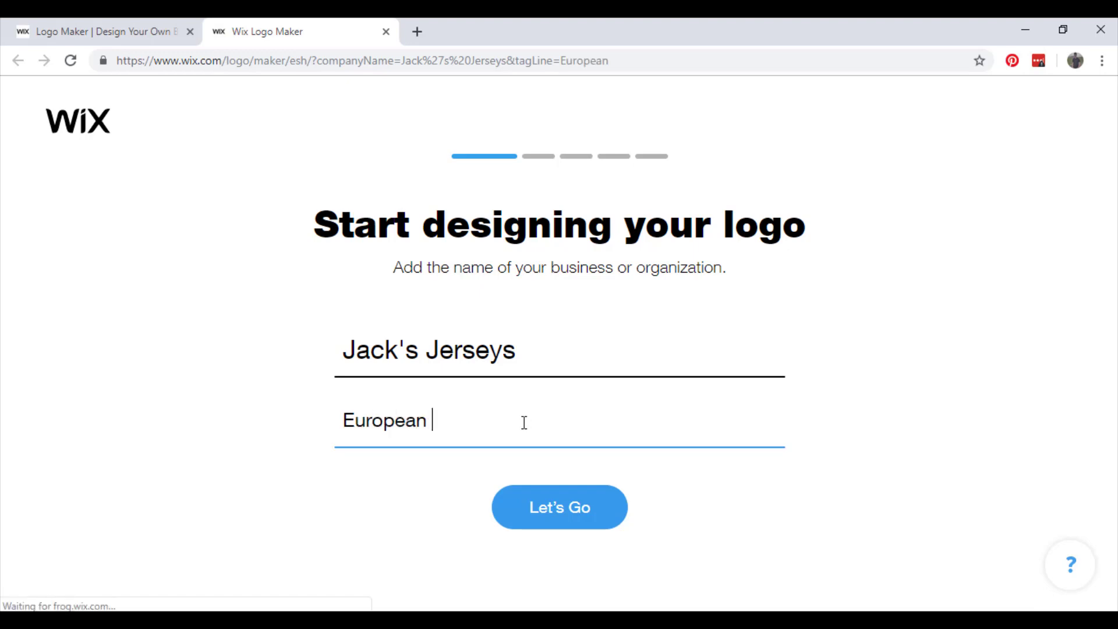
text(Jersey Royalty)
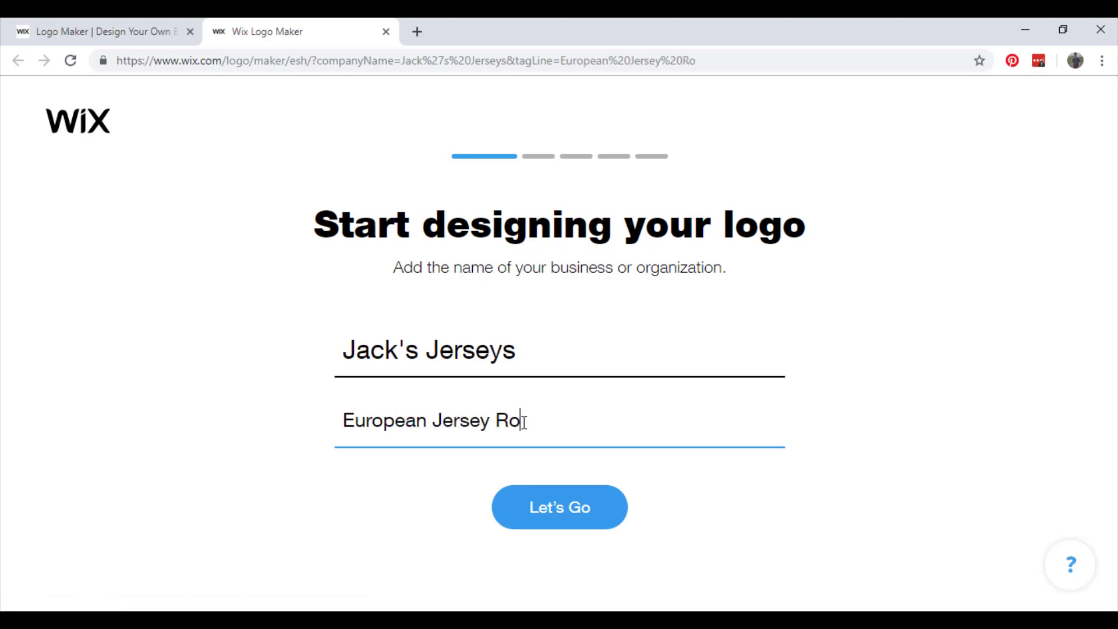
click(542, 507)
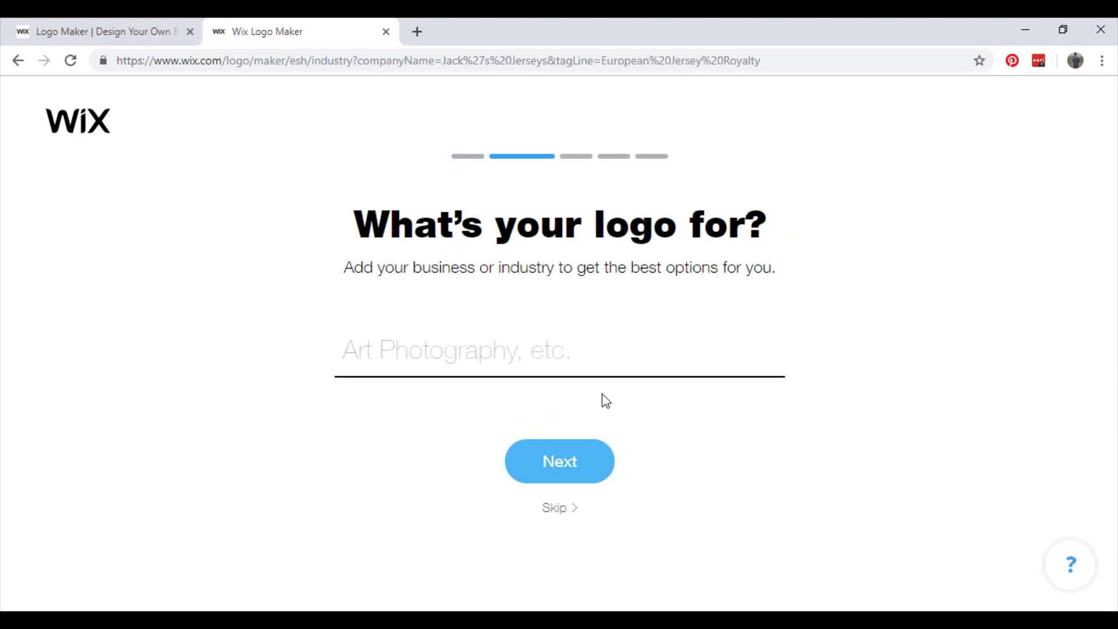
Choose Store as the business industry and continue
click(582, 348)
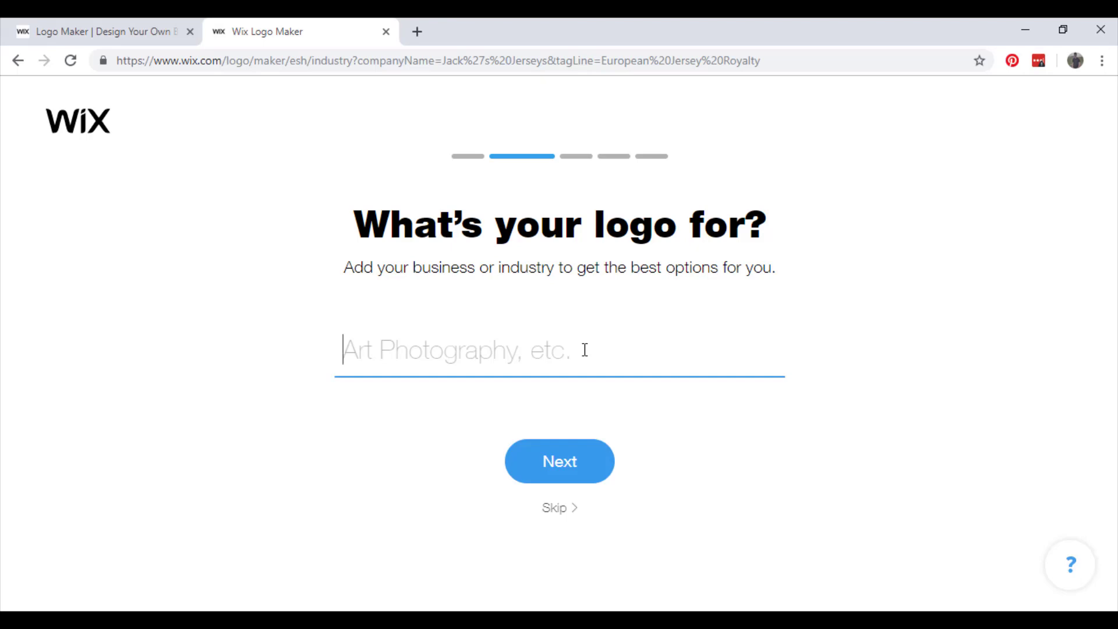
text(Store)
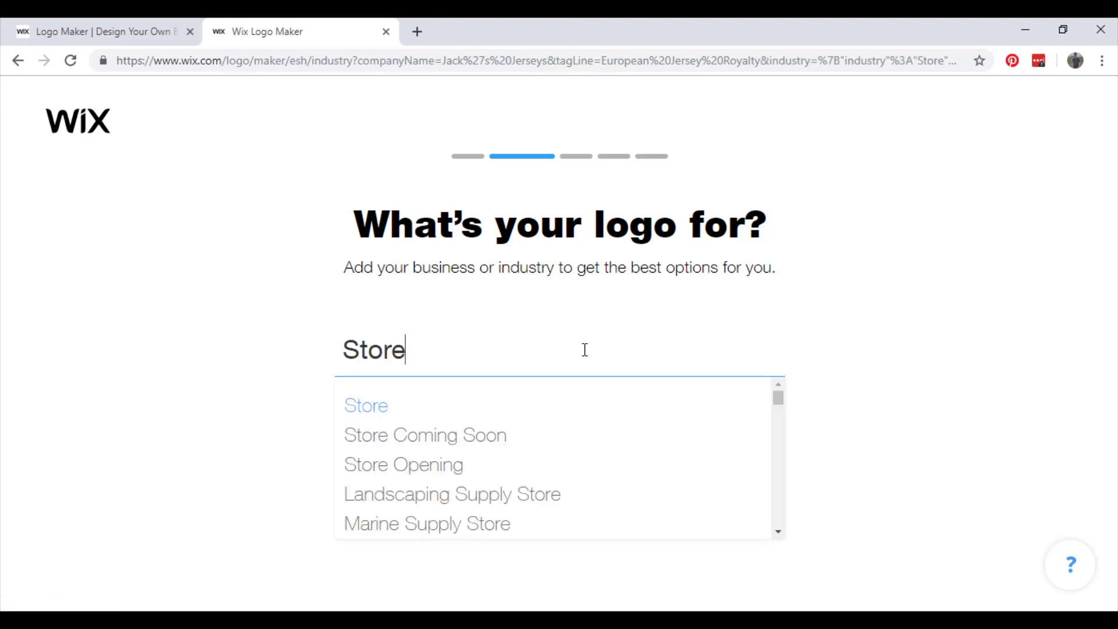
click(358, 410)
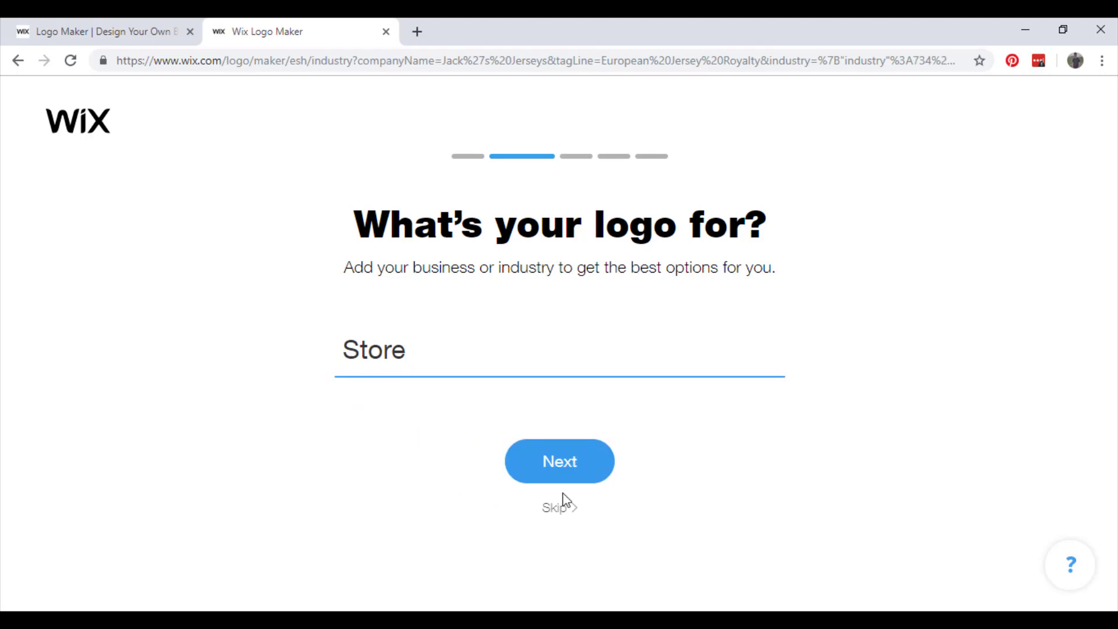
click(557, 474)
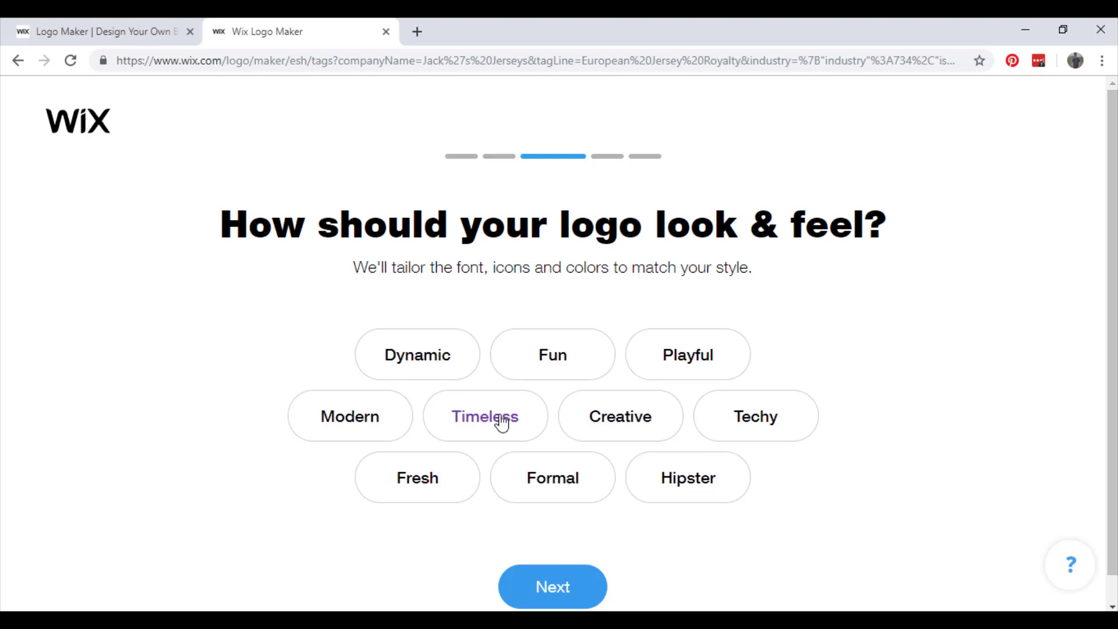
Pick the Timeless look and feel and continue to the sample designs
click(502, 420)
click(569, 597)
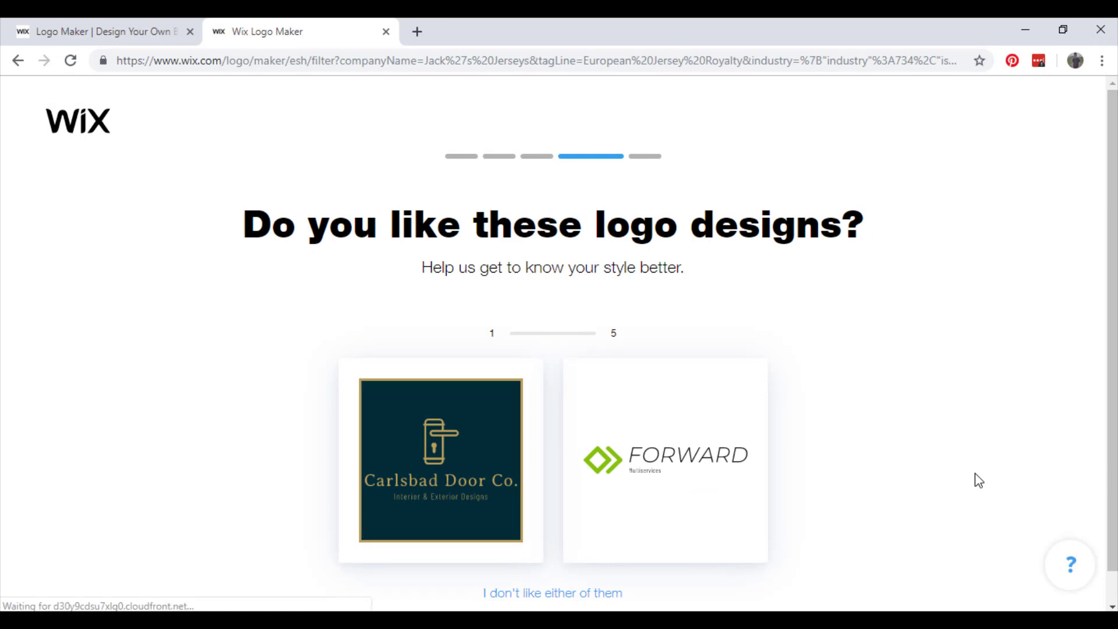
Prefer FORWARD, reject both logos in the next three pairs, then prefer Blew Design
click(709, 478)
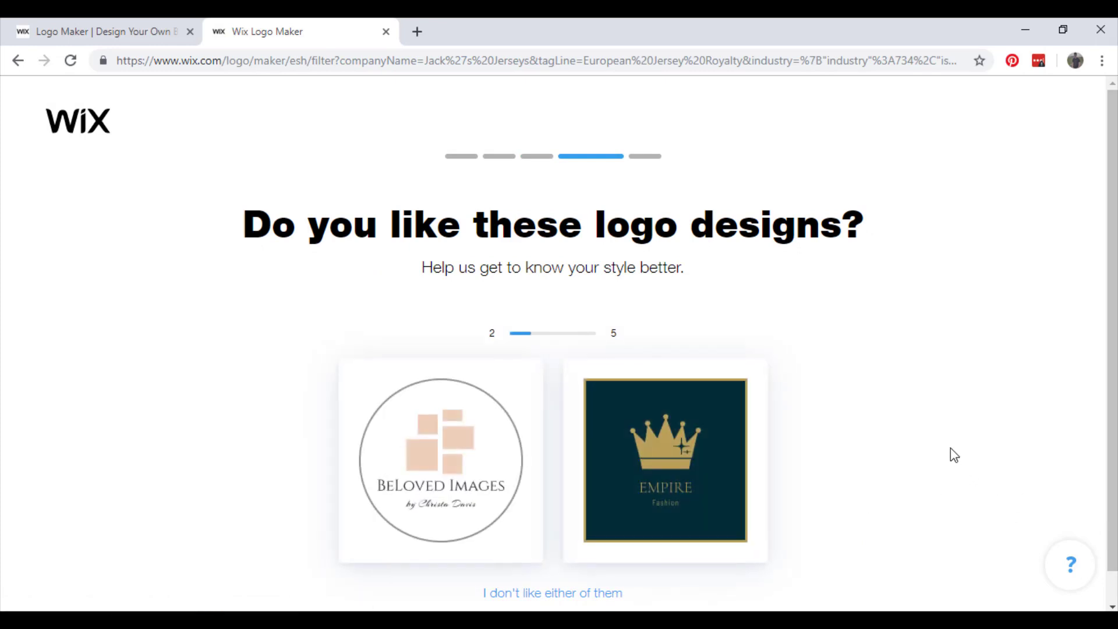
scroll(945, 454, down, 1)
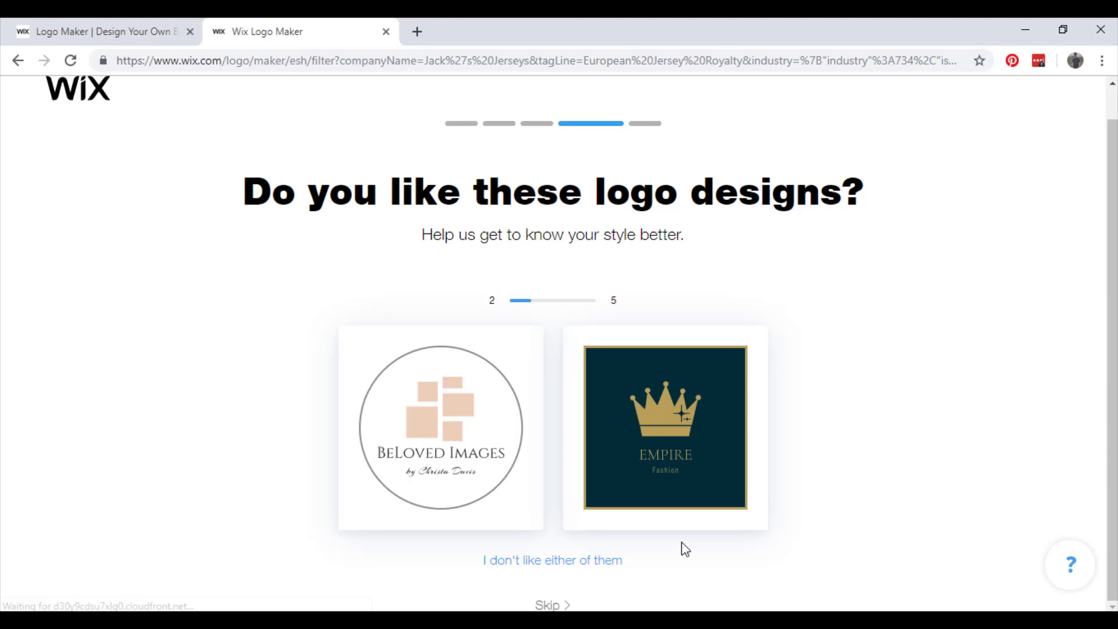
click(570, 564)
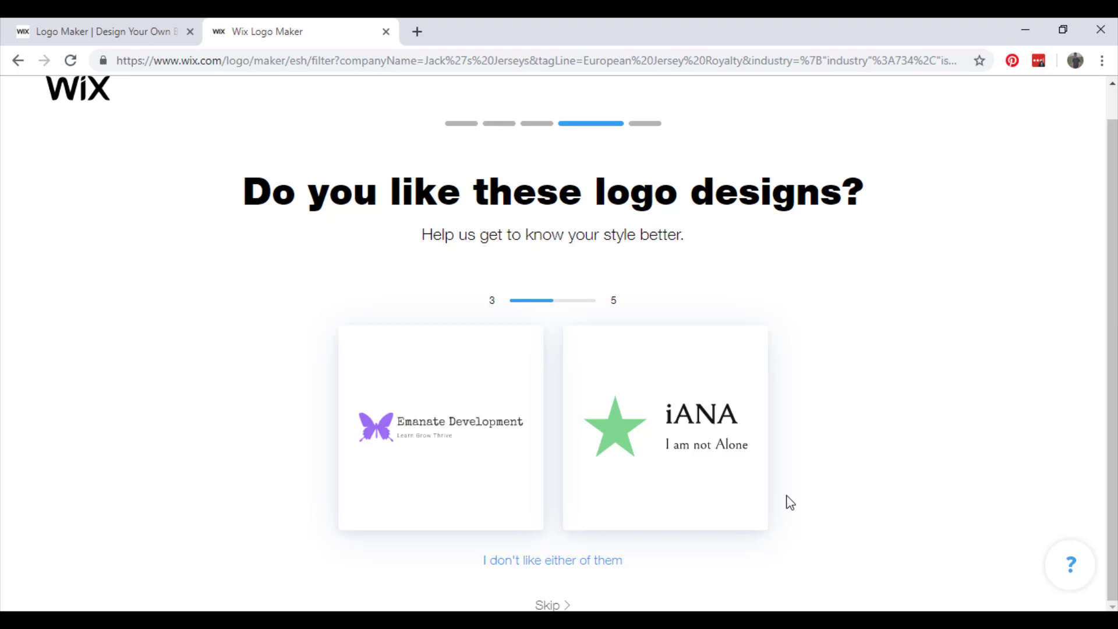
click(589, 565)
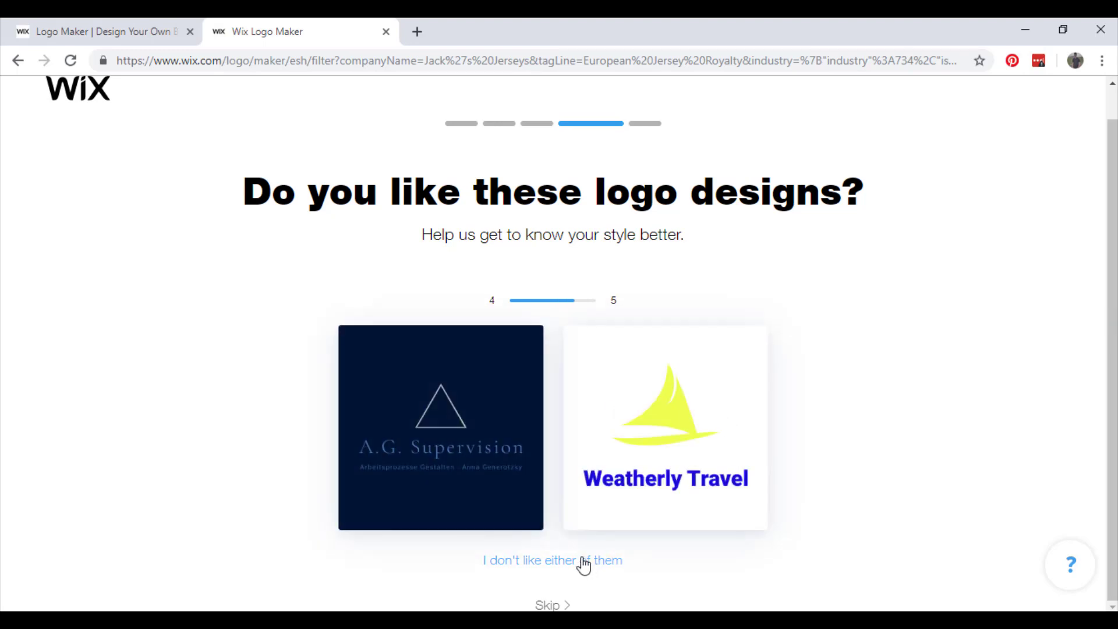
click(583, 564)
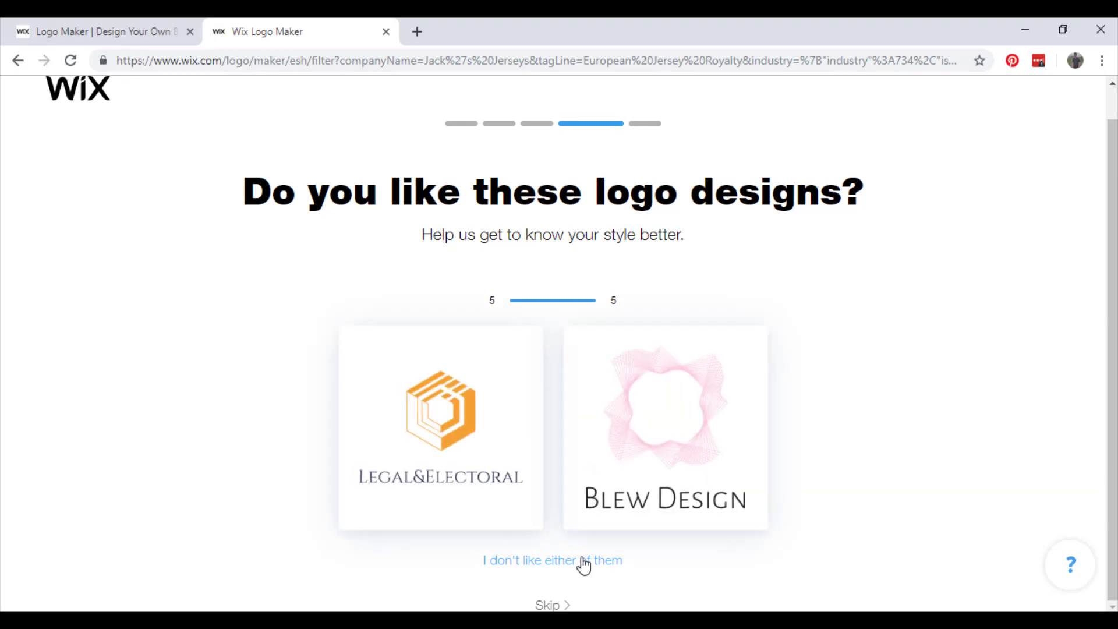
click(686, 479)
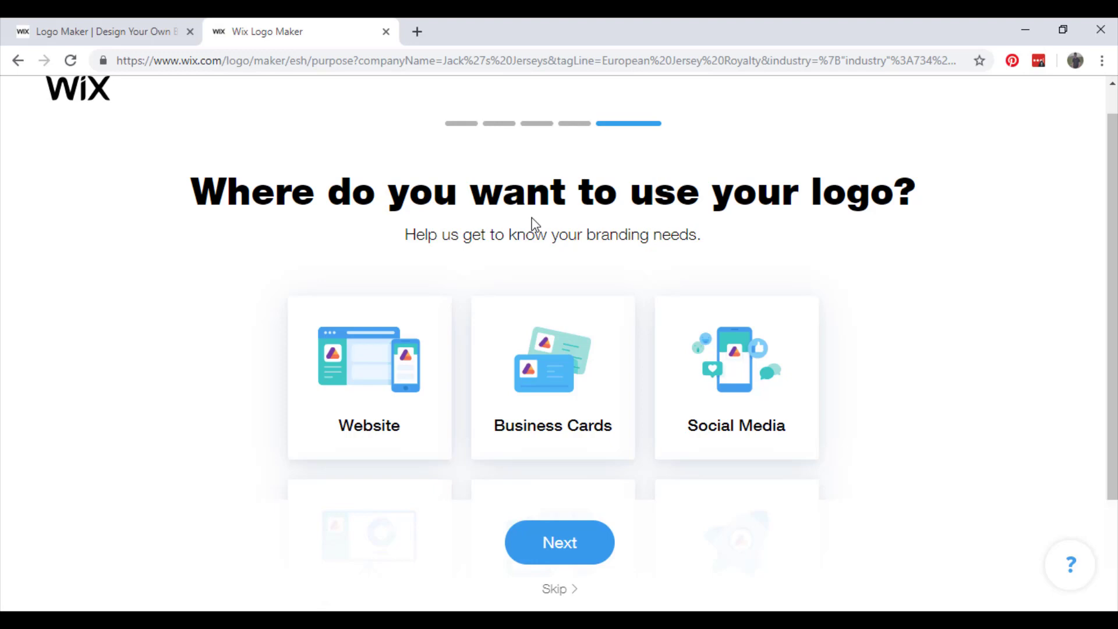
Select Website and Social Media as the logo uses and generate the logo options
click(406, 385)
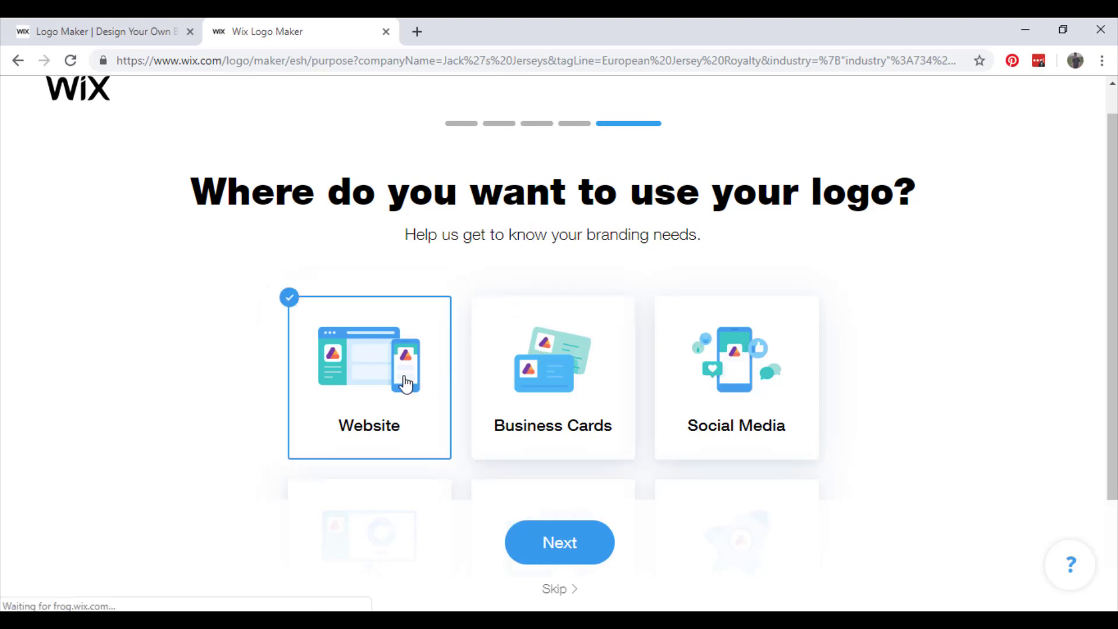
click(692, 341)
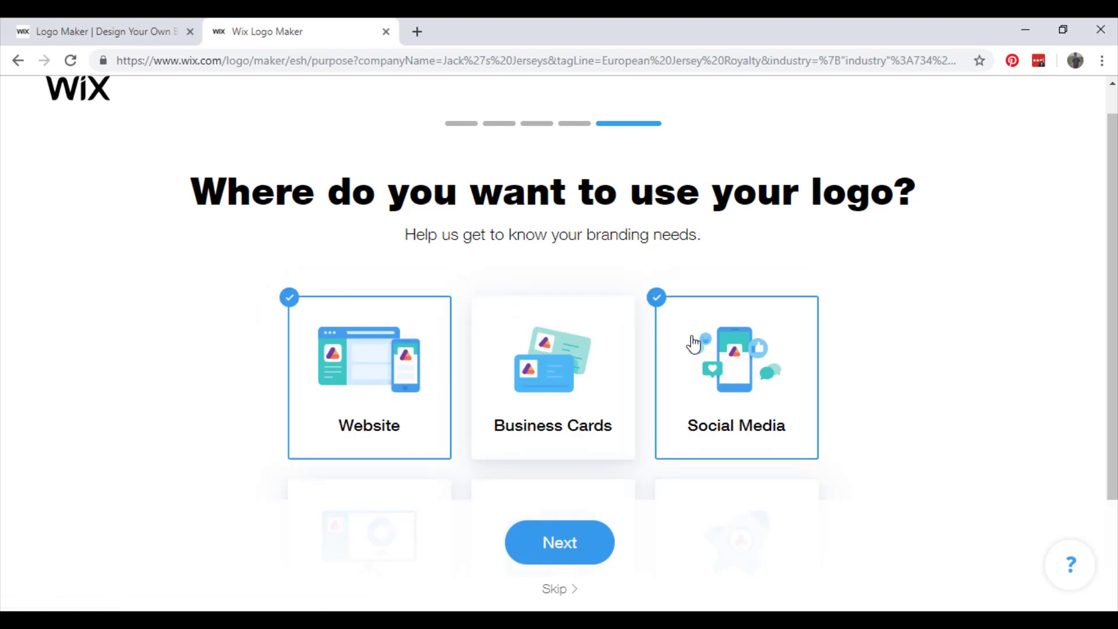
click(576, 545)
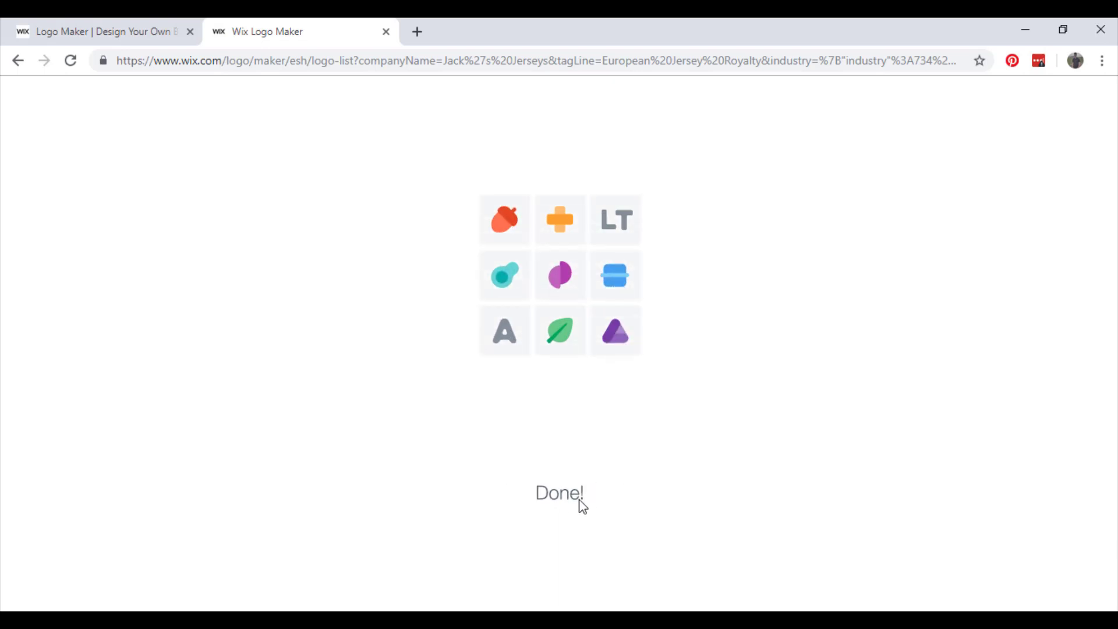
Browse the generated logos and open the black Jack's Jerseys design for customizing
scroll(579, 499, down, 2)
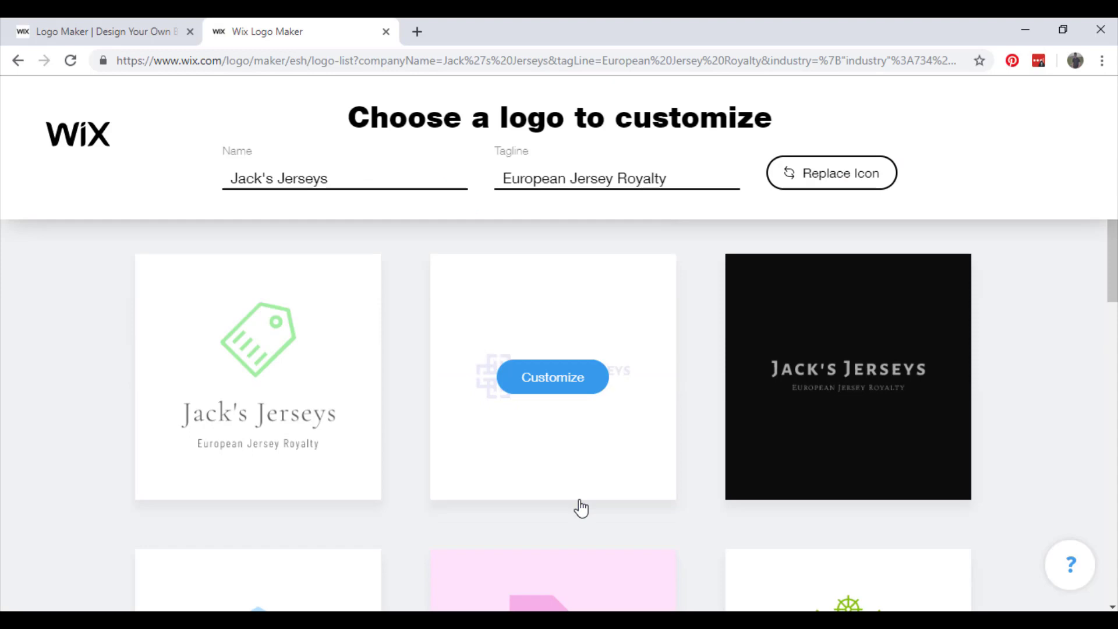
mouse_move(898, 397)
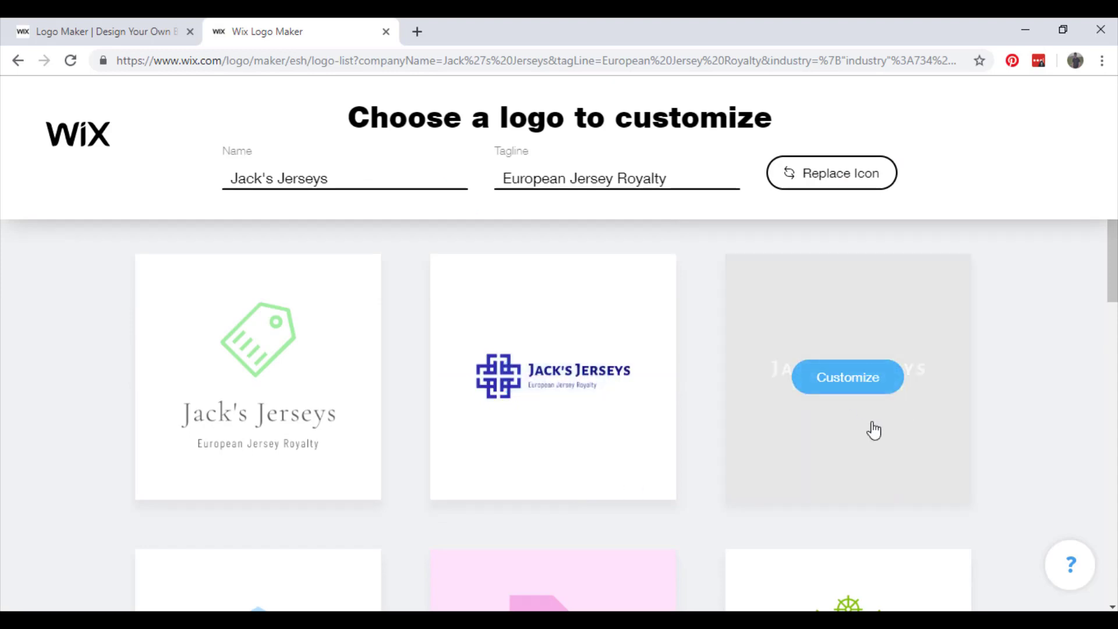
scroll(1015, 358, down, 4)
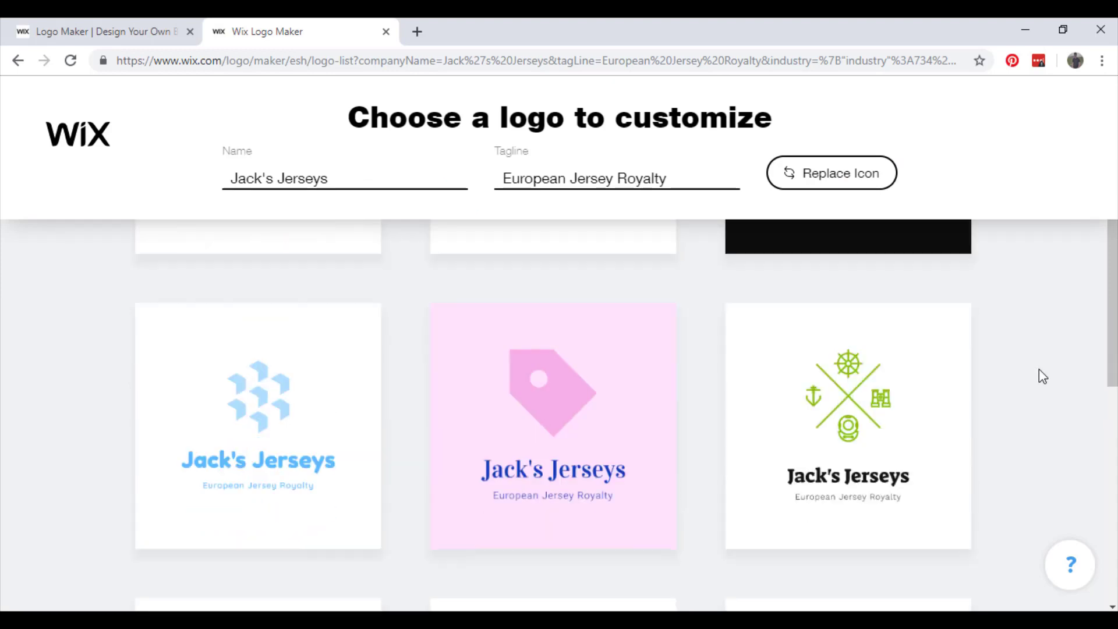
scroll(1034, 387, down, 3)
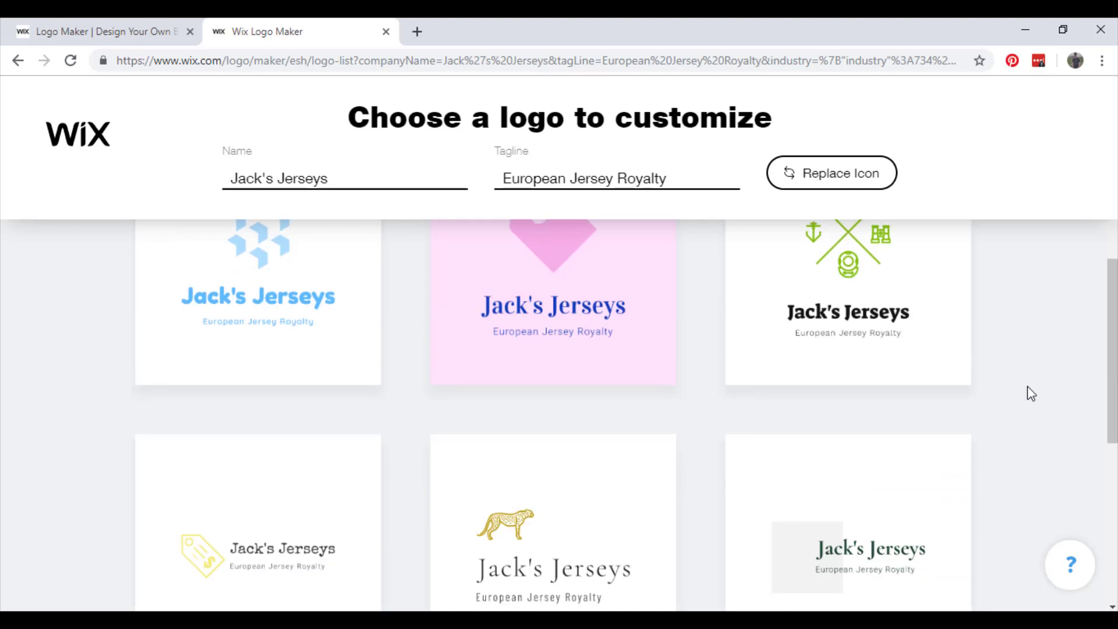
scroll(1032, 394, down, 3)
scroll(1031, 394, down, 2)
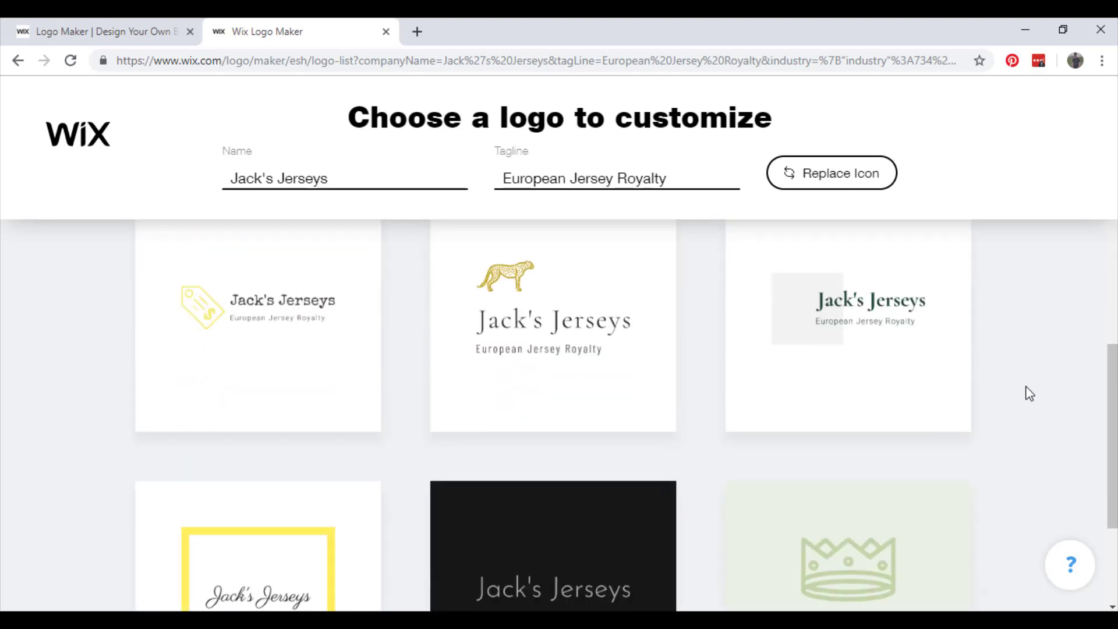
scroll(1030, 393, down, 3)
scroll(1029, 394, down, 1)
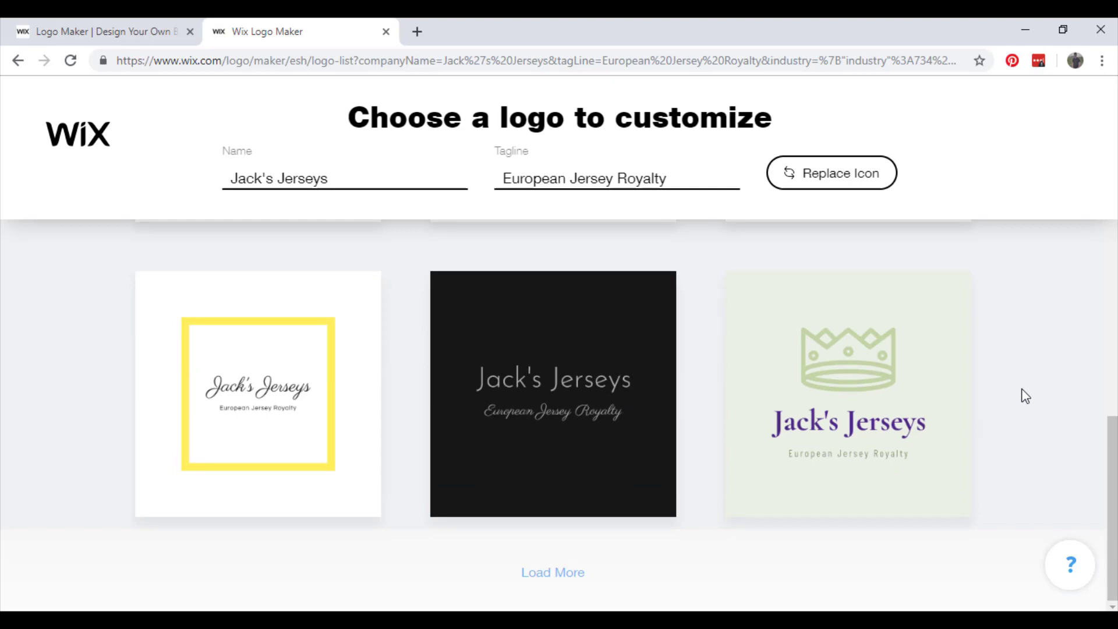
scroll(1026, 396, up, 5)
scroll(1025, 396, down, 1)
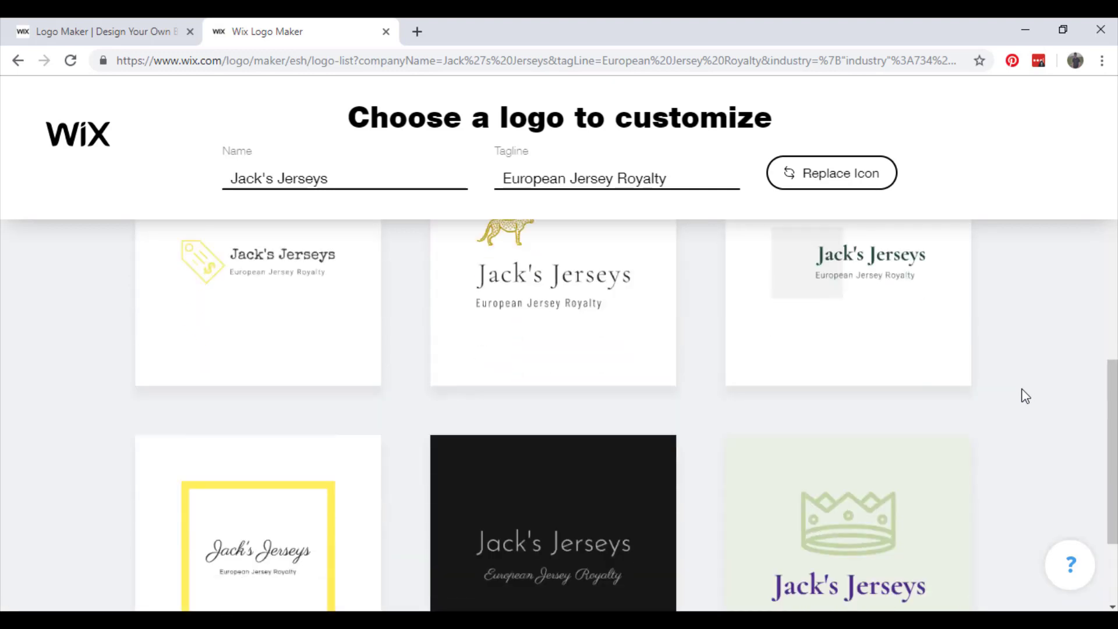
scroll(1025, 396, up, 6)
scroll(1025, 396, up, 8)
mouse_move(871, 526)
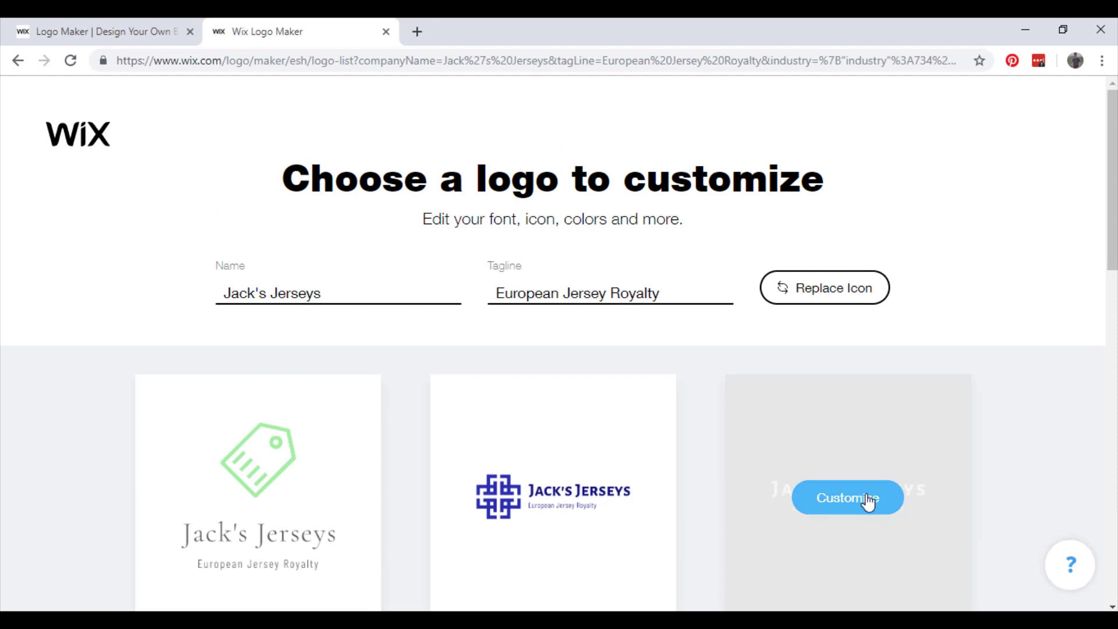
click(868, 500)
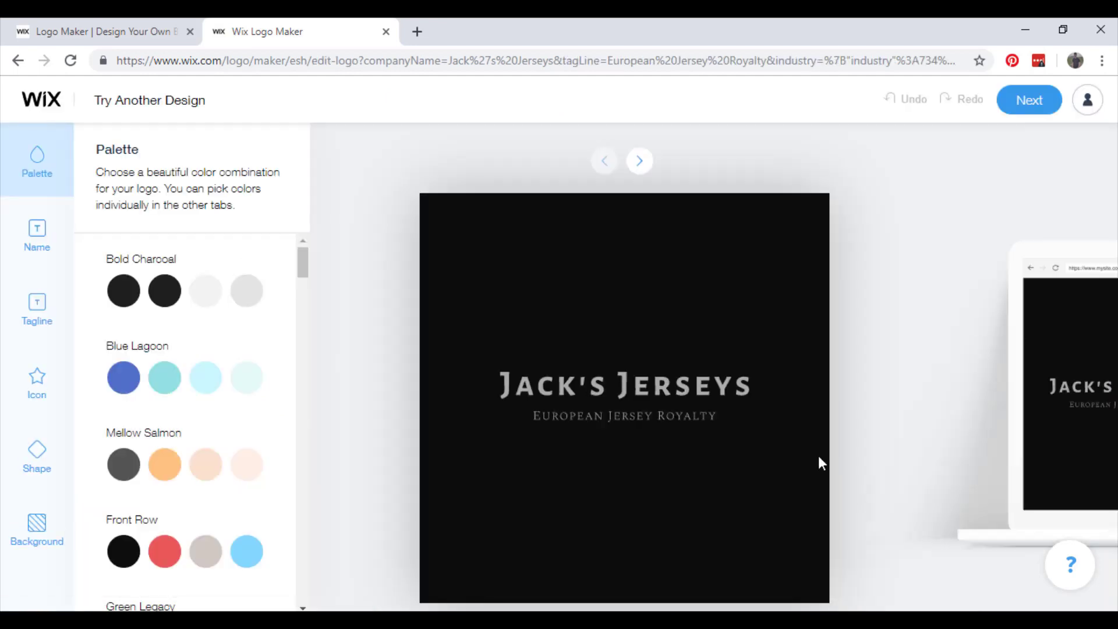
Turn on a square shape behind the logo text
click(668, 409)
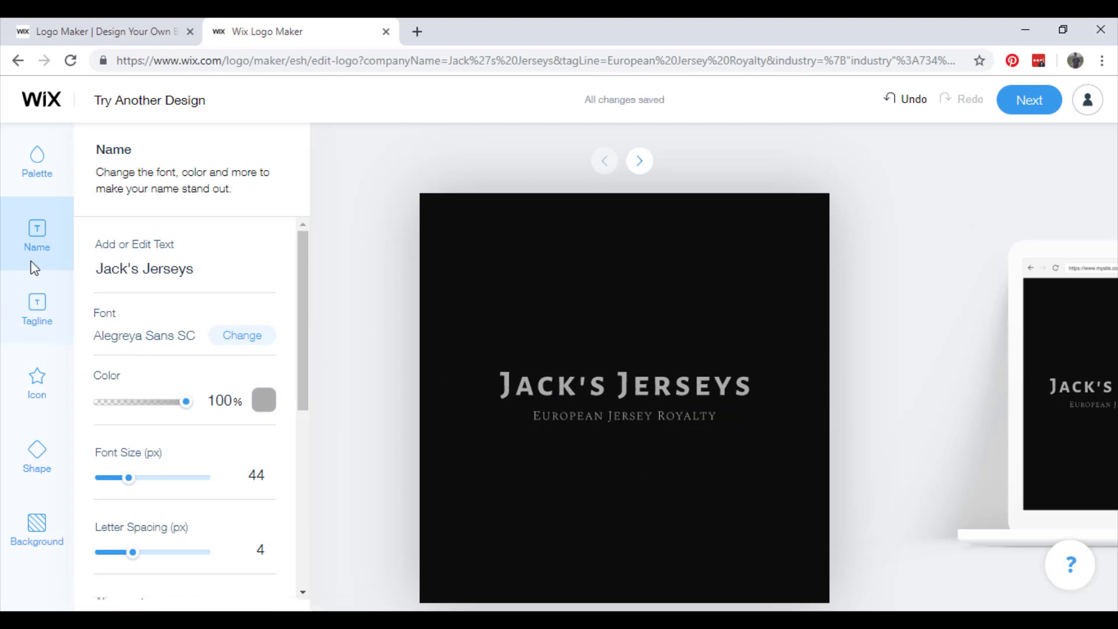
click(18, 320)
click(38, 399)
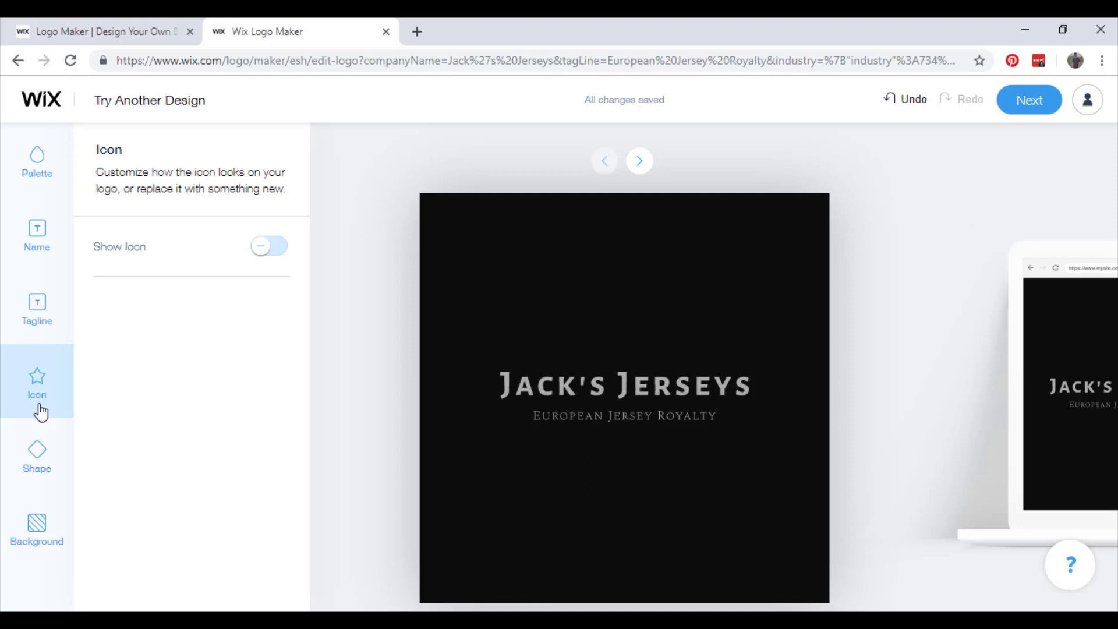
click(36, 454)
click(270, 248)
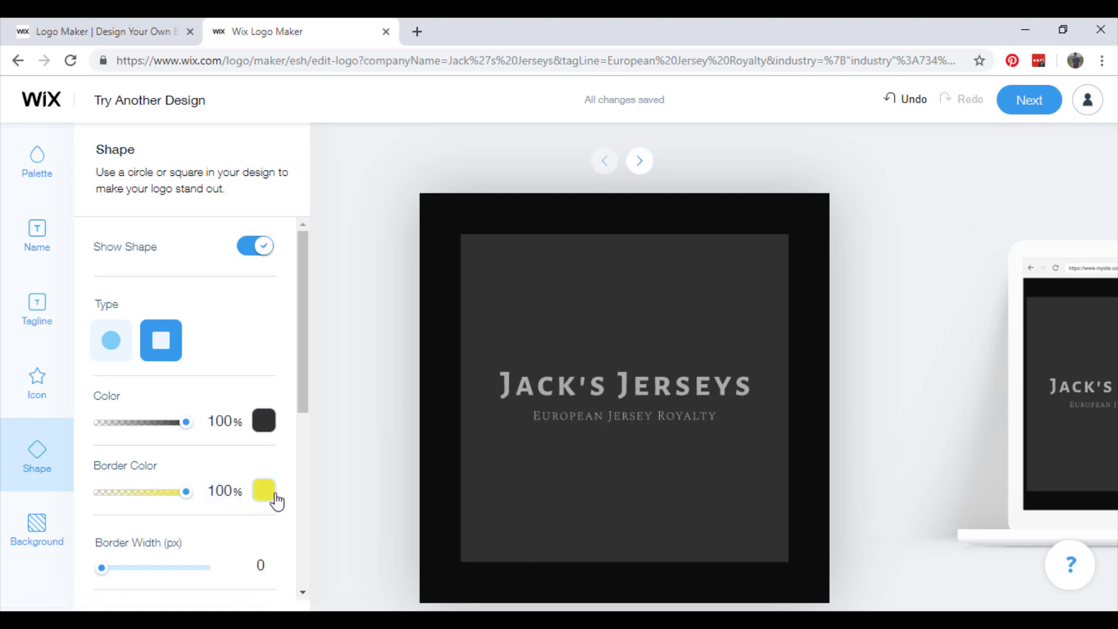
Colour the square a bright orange, #e9900a
scroll(273, 489, down, 3)
scroll(266, 344, up, 2)
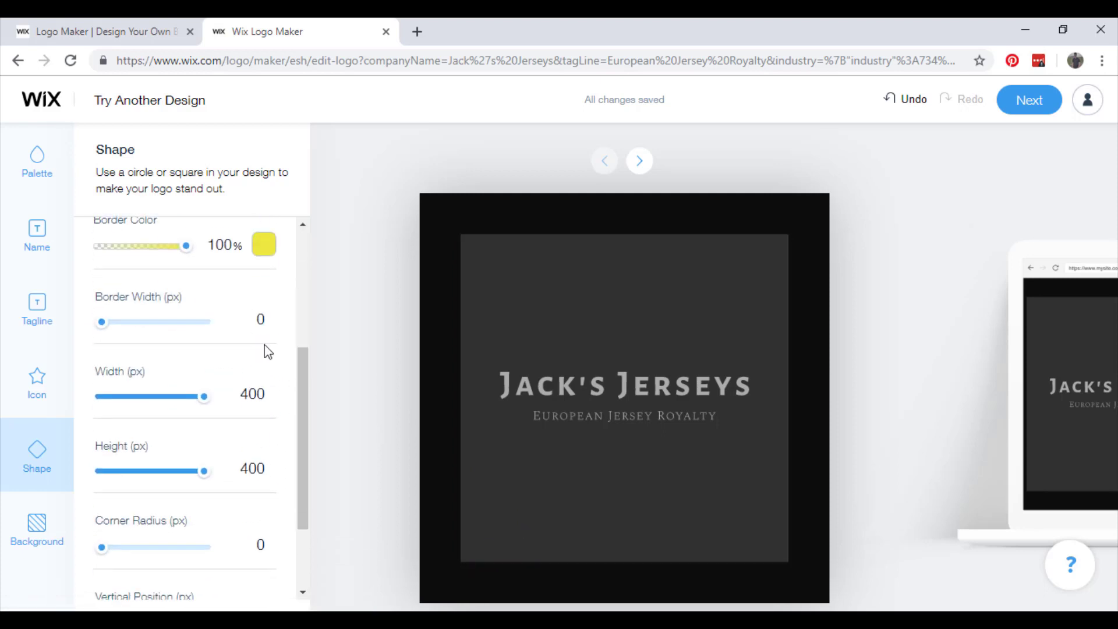
click(266, 348)
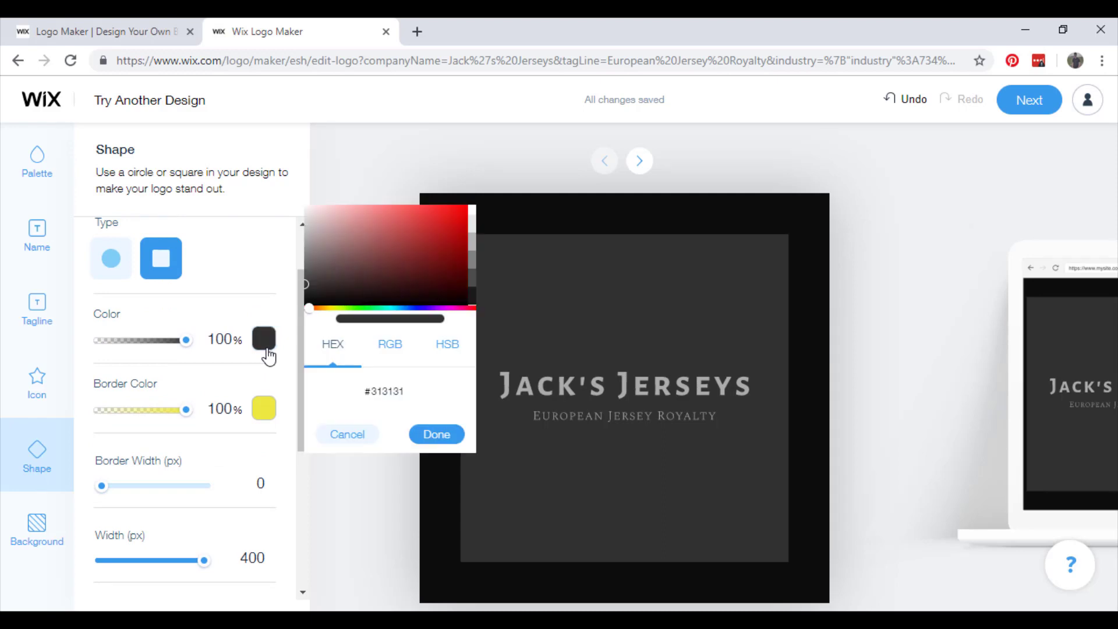
click(412, 260)
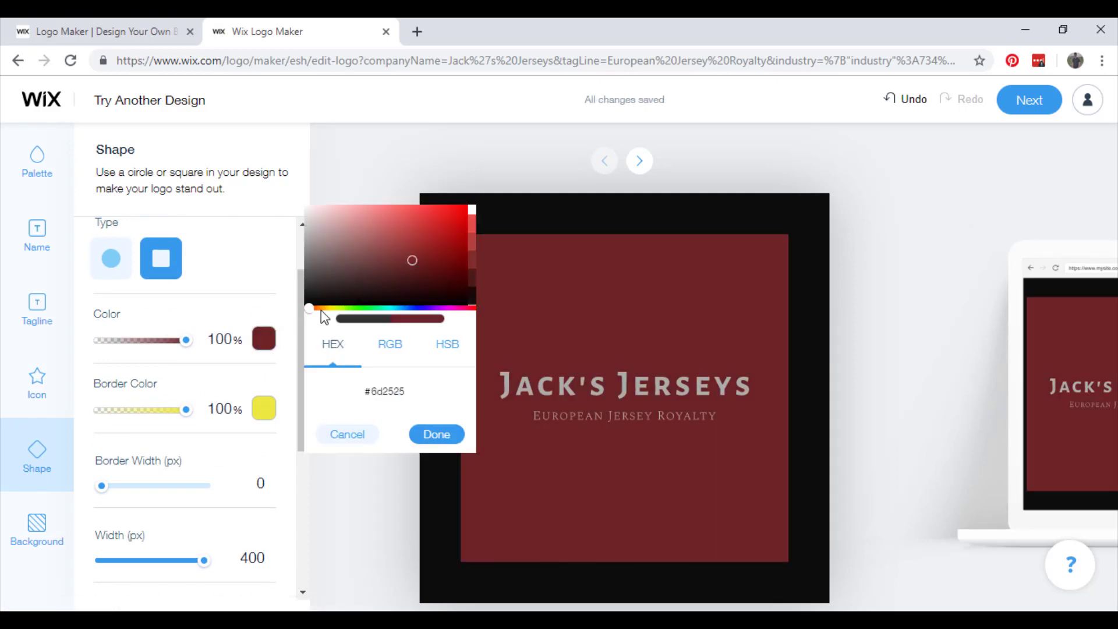
drag(321, 312, 325, 311)
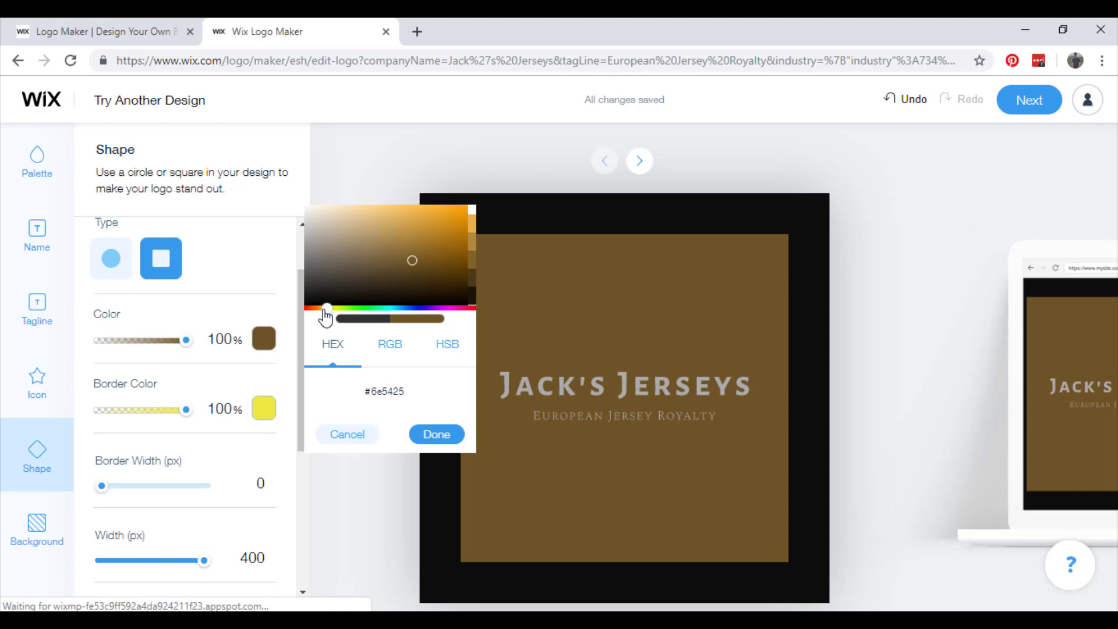
click(463, 217)
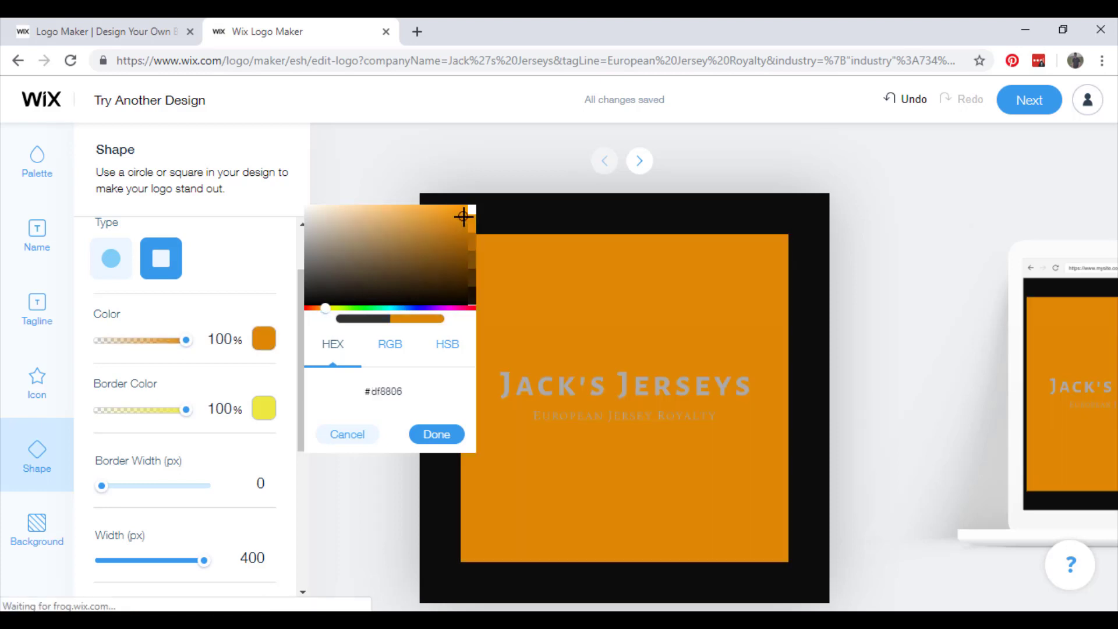
mouse_move(463, 216)
mouse_down()
mouse_move(447, 224)
mouse_move(461, 212)
mouse_up()
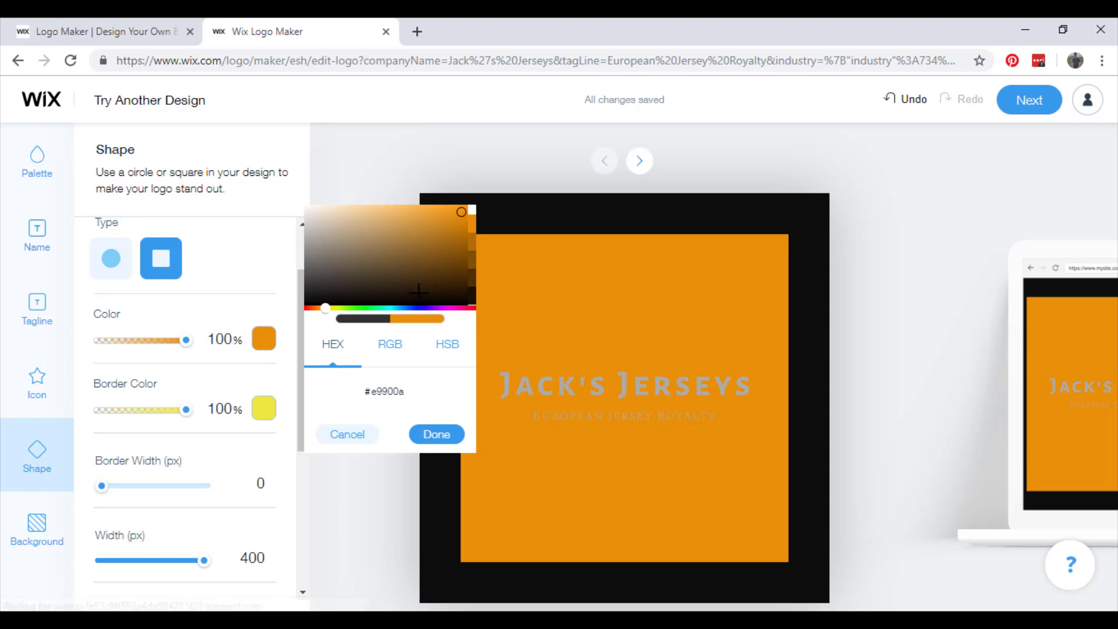
Set the Jack's Jerseys name and the tagline text colour to black (#000000)
click(601, 389)
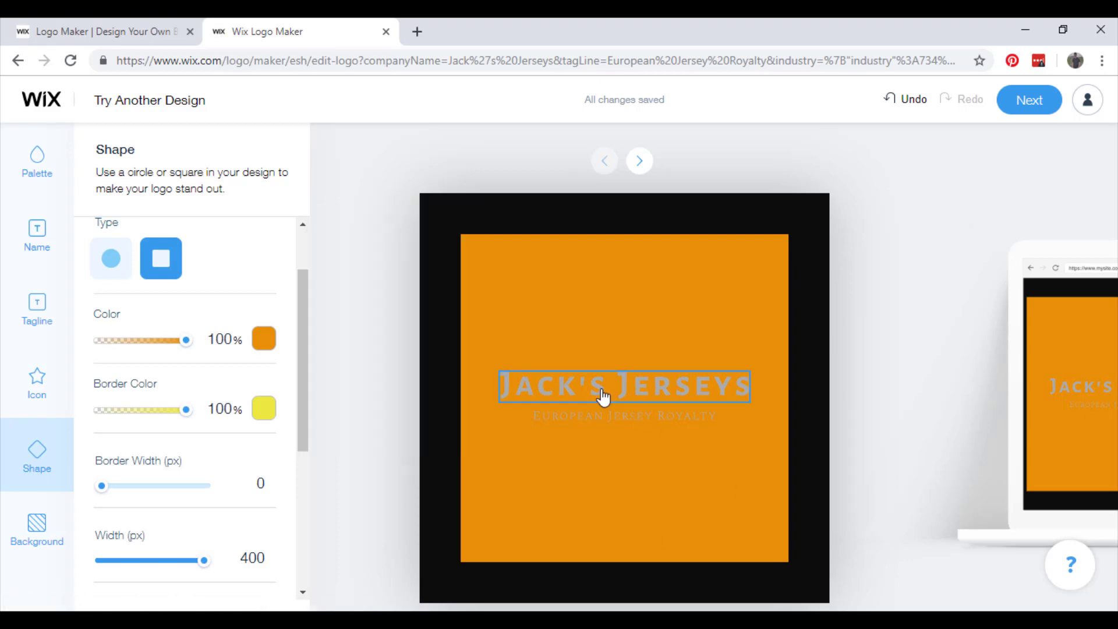
click(263, 320)
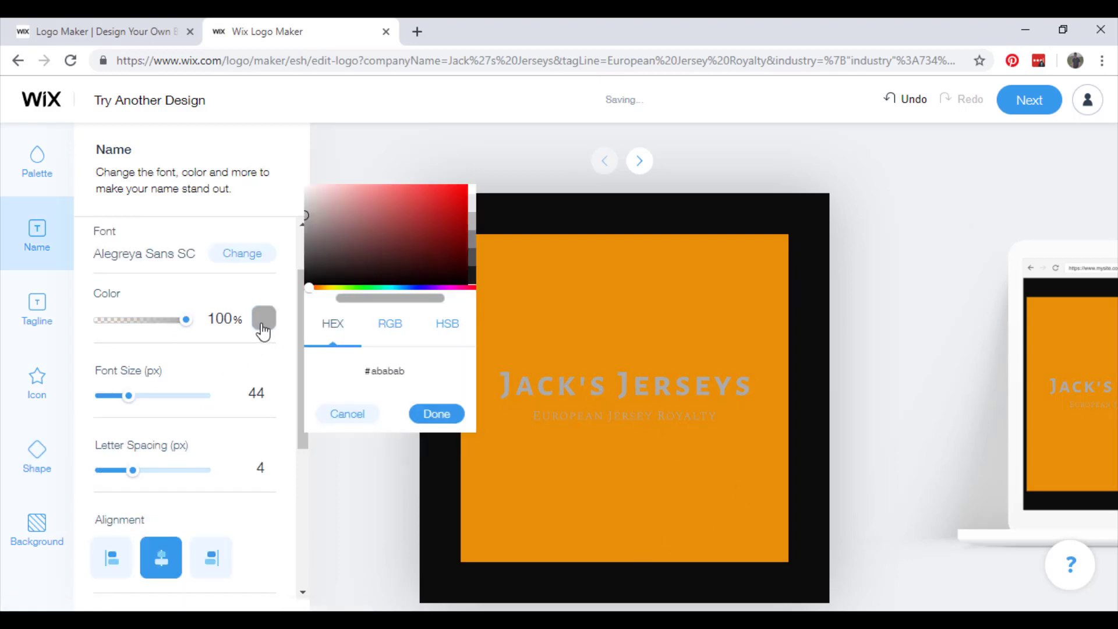
click(327, 282)
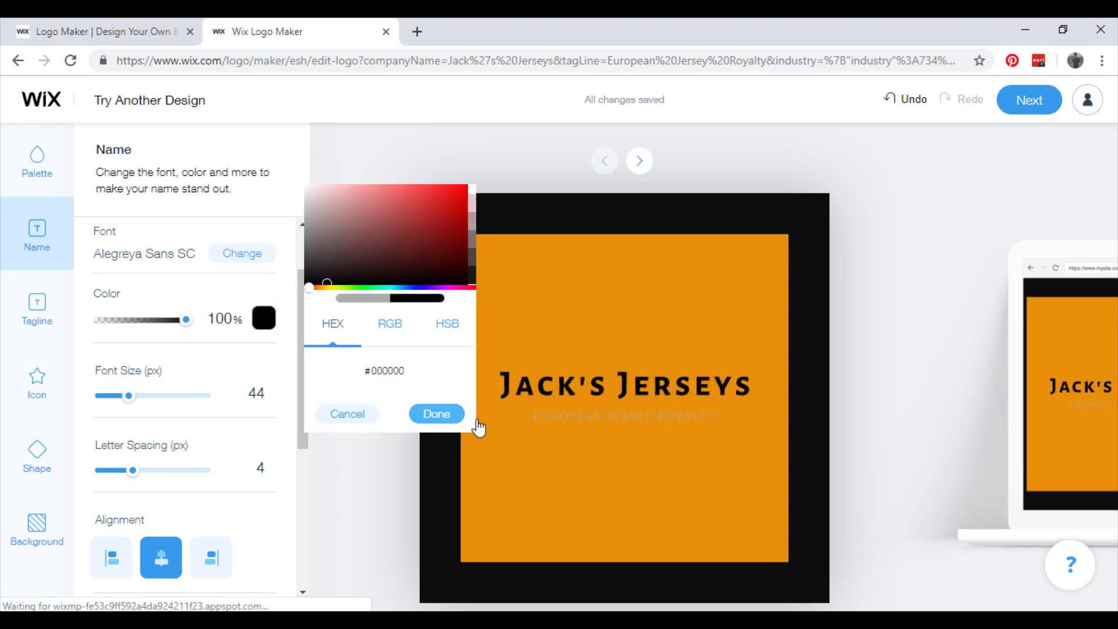
click(568, 414)
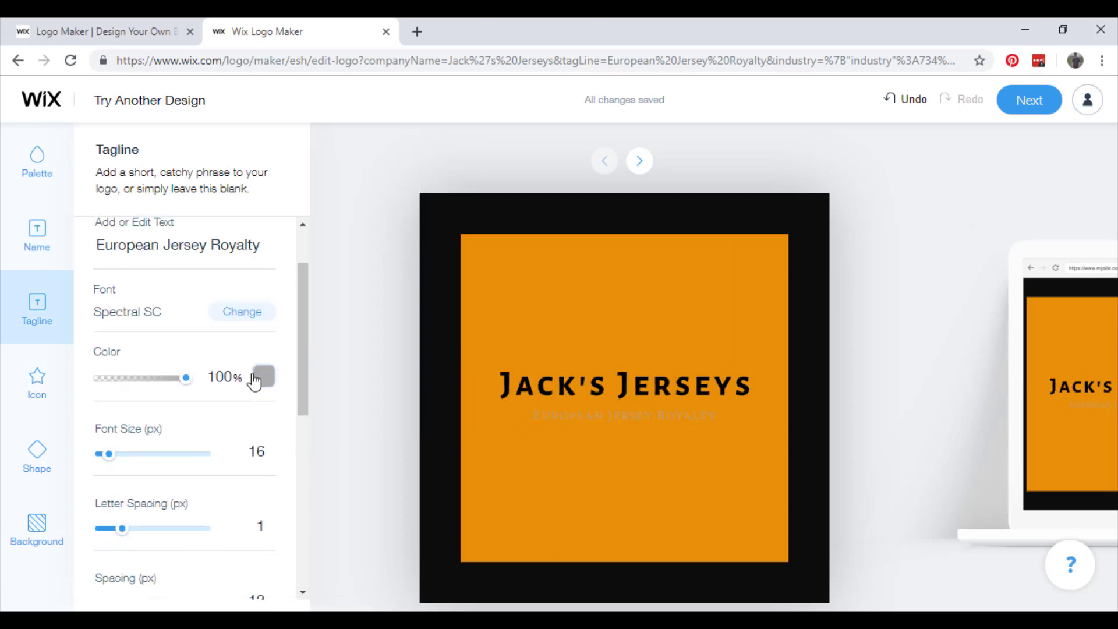
click(255, 382)
drag(321, 326, 290, 361)
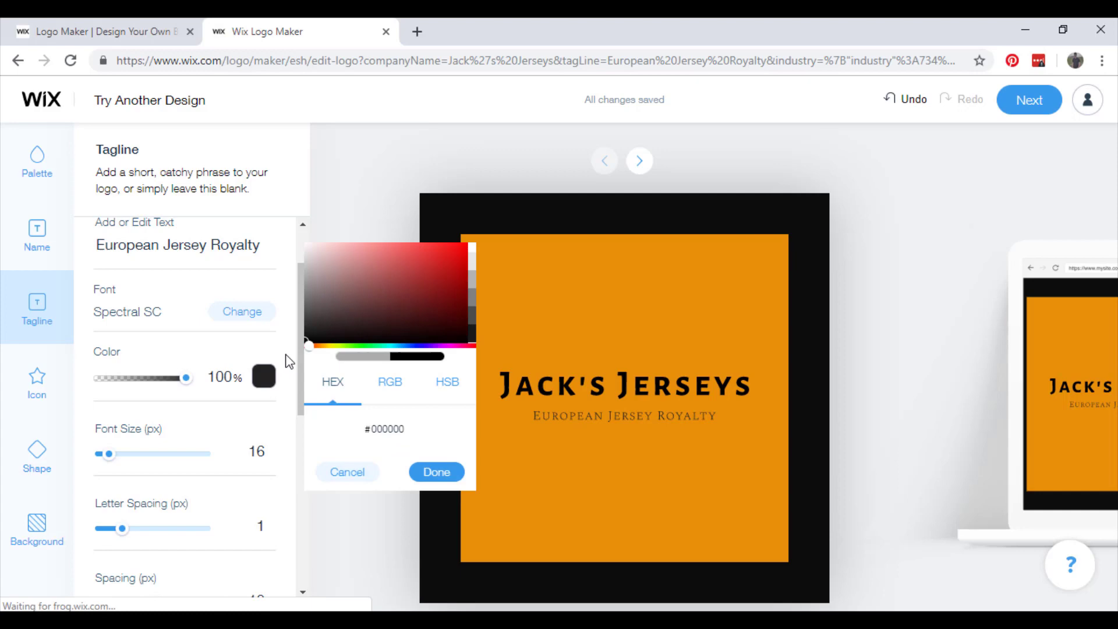
click(842, 543)
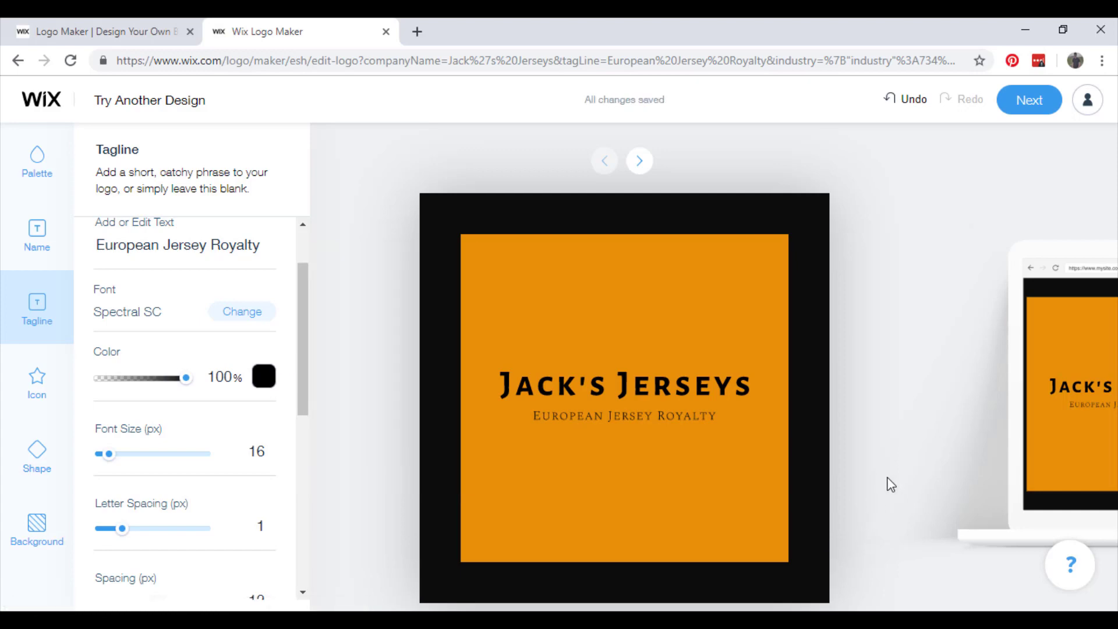
Give the tagline font size 25, letter spacing 3 and spacing 24, keeping it centred
scroll(144, 319, down, 3)
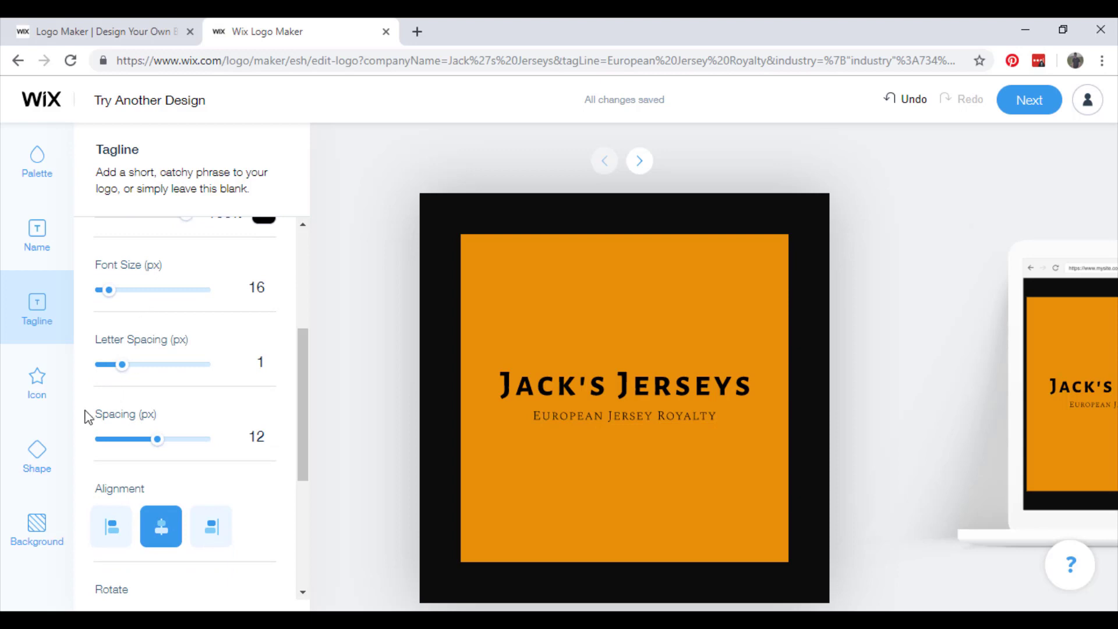
drag(111, 295, 110, 295)
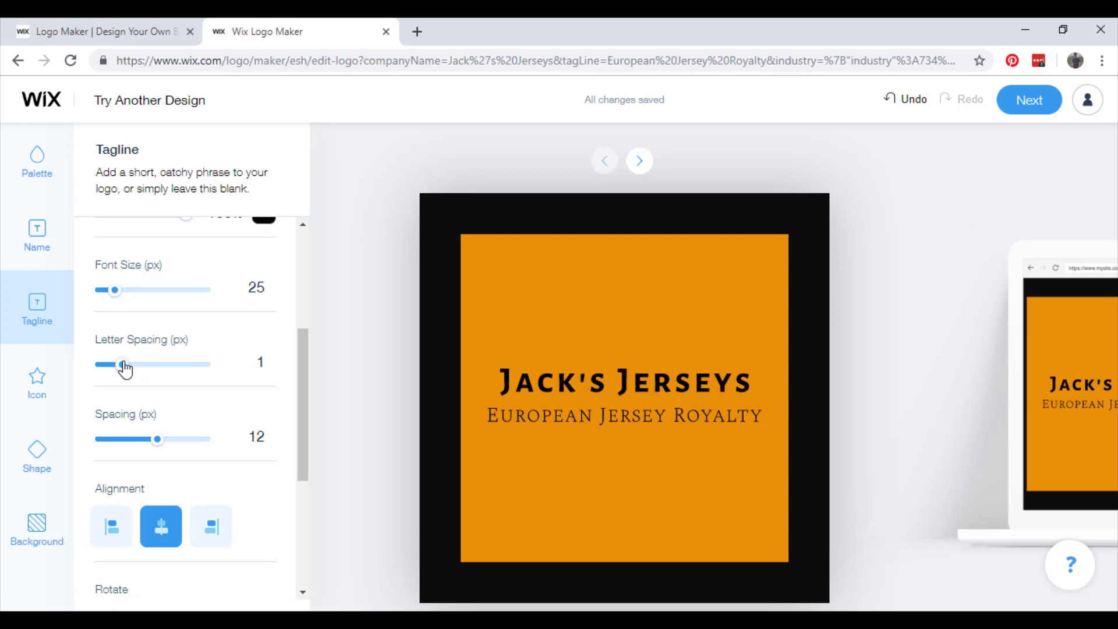
drag(122, 364, 128, 365)
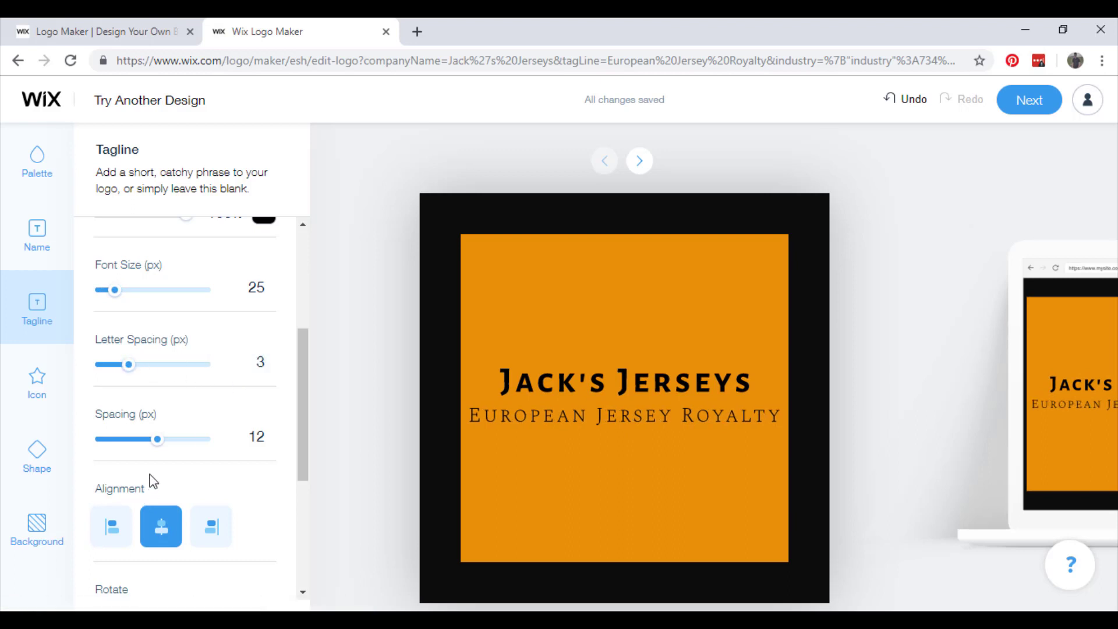
mouse_move(158, 440)
mouse_down()
mouse_move(237, 432)
mouse_move(150, 447)
mouse_move(174, 443)
mouse_move(162, 443)
mouse_up()
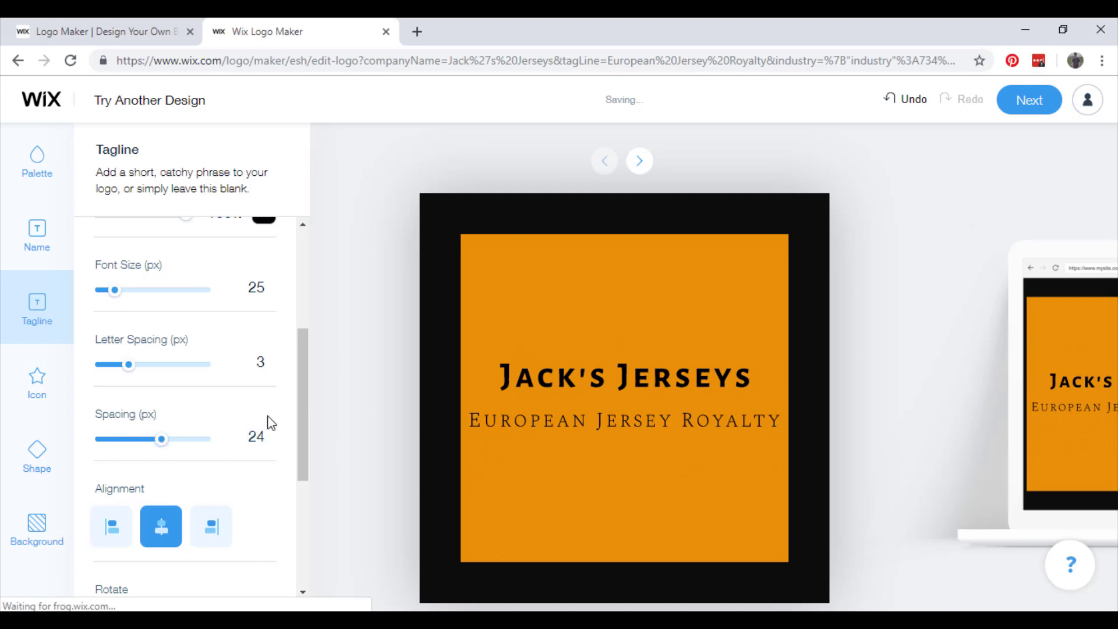
scroll(194, 389, down, 1)
click(112, 449)
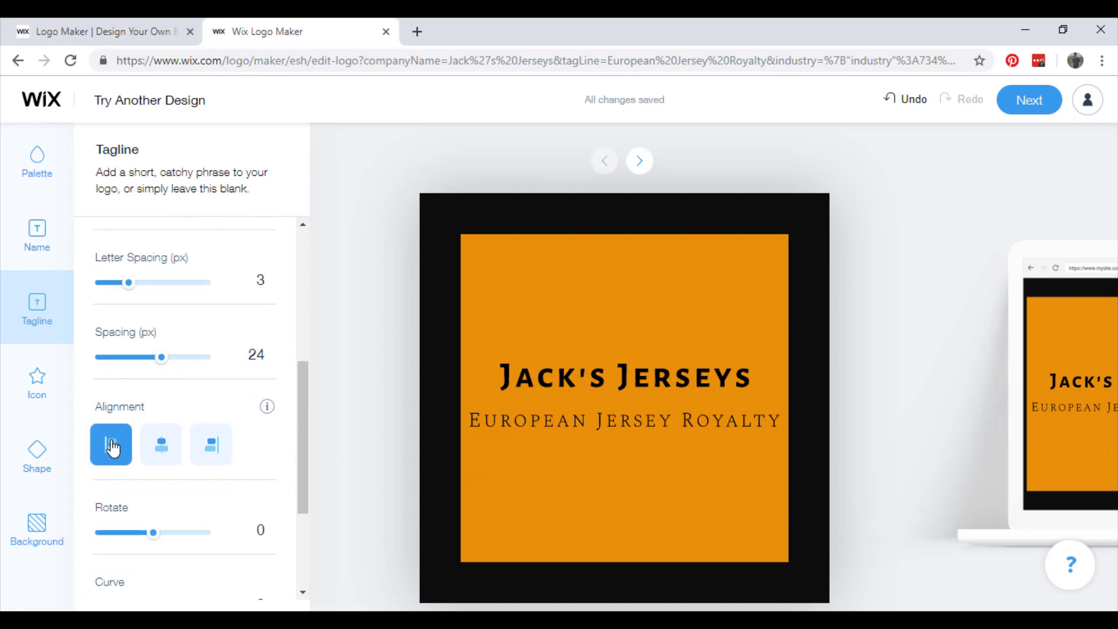
click(160, 447)
scroll(242, 498, down, 2)
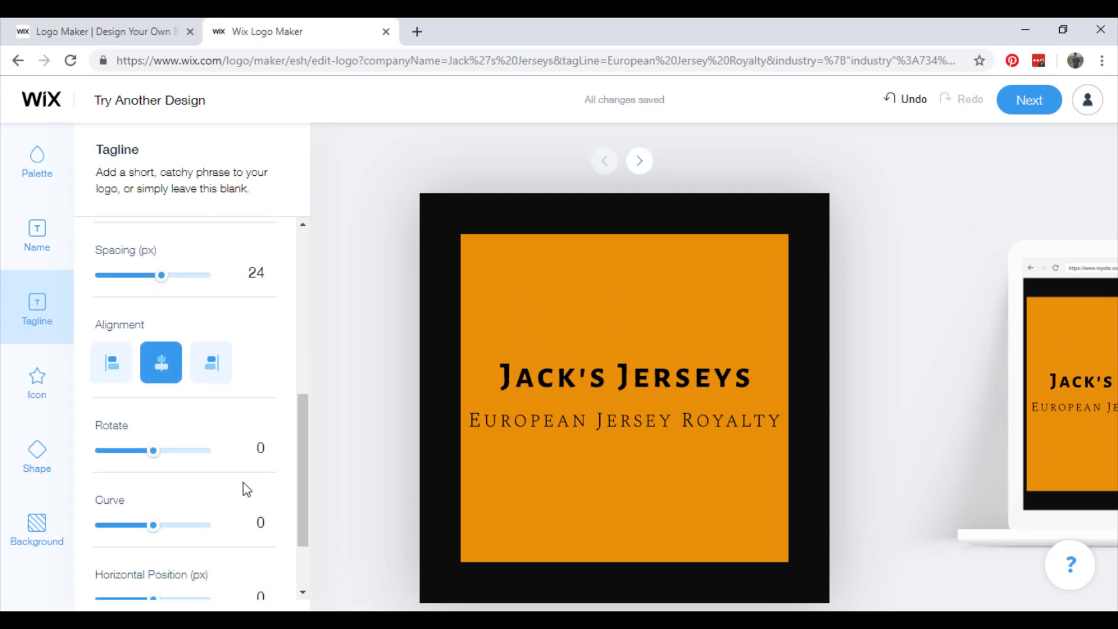
Review the Shape, Background, Palette, Name and Tagline settings of the finished logo
click(37, 454)
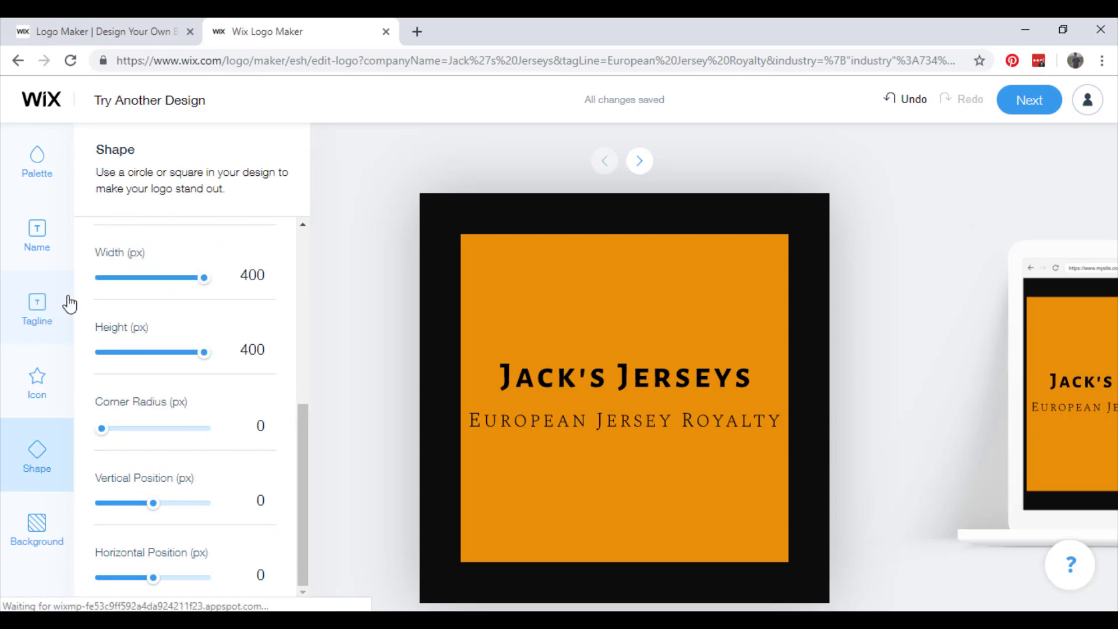
click(30, 532)
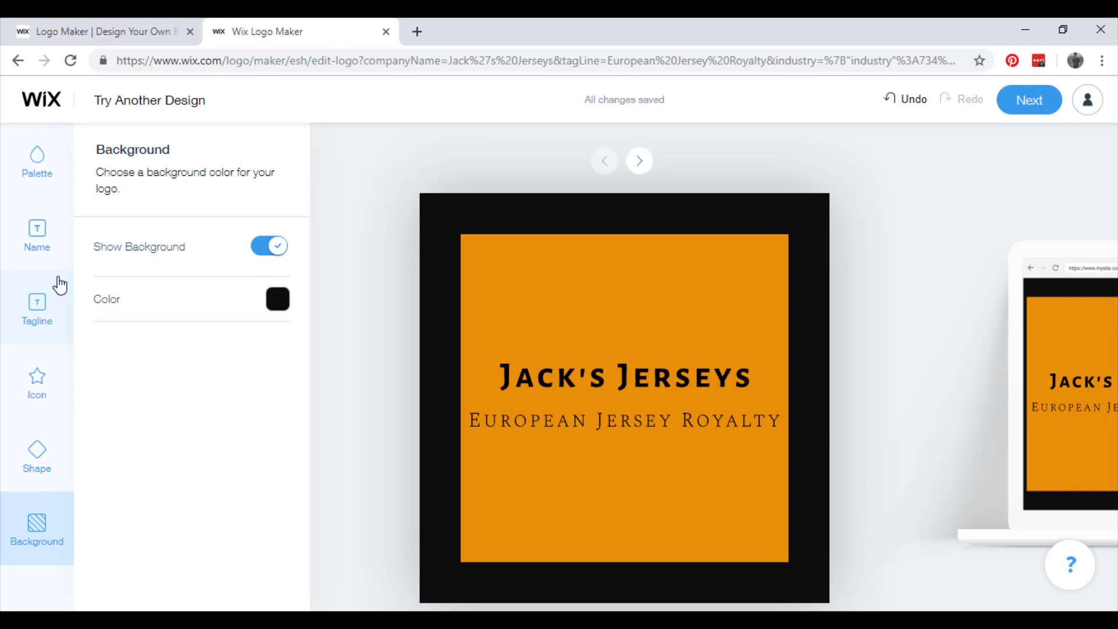
click(49, 175)
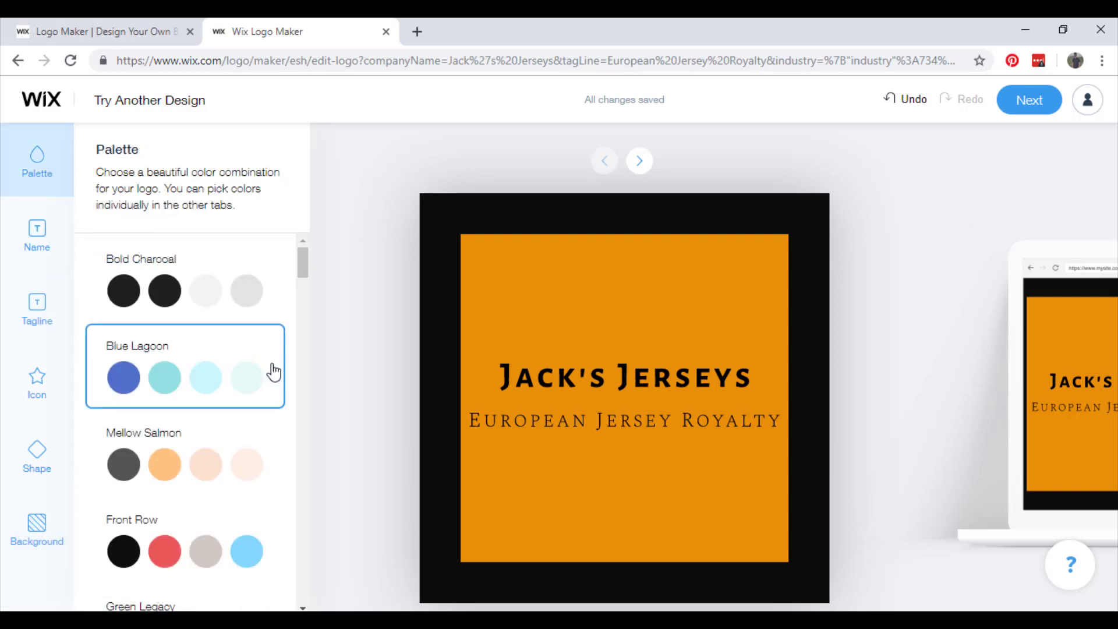
scroll(268, 372, down, 3)
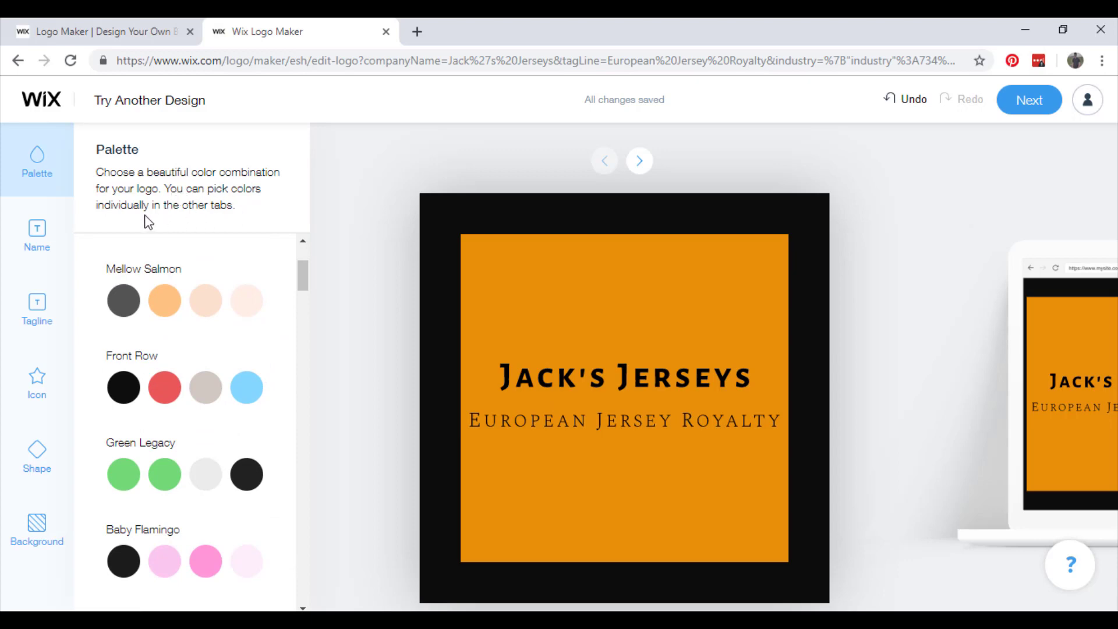
click(54, 233)
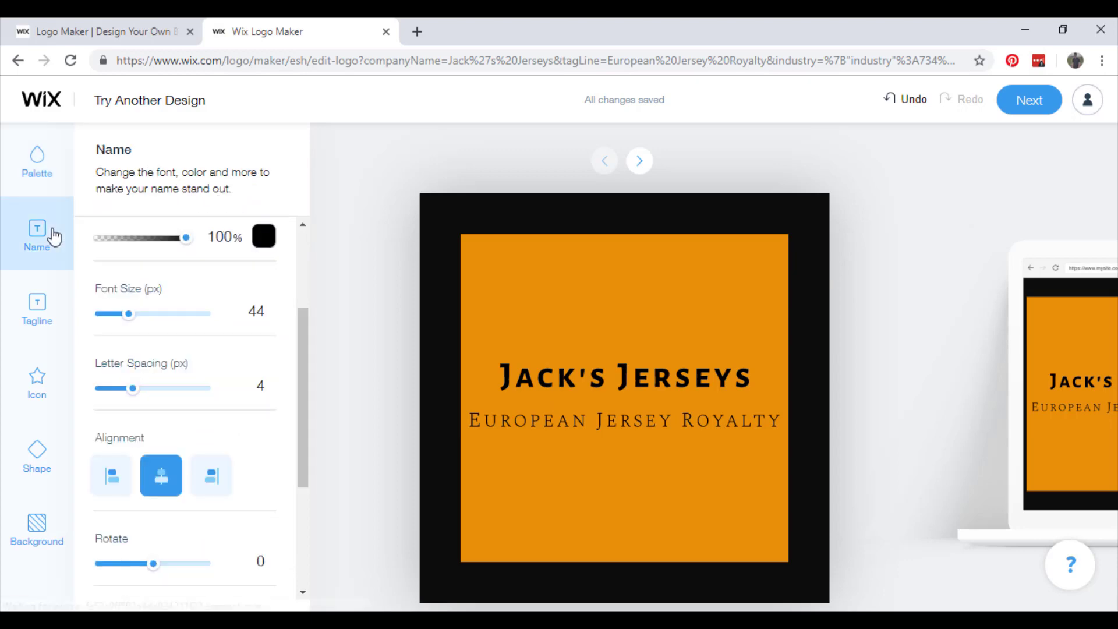
scroll(275, 384, down, 2)
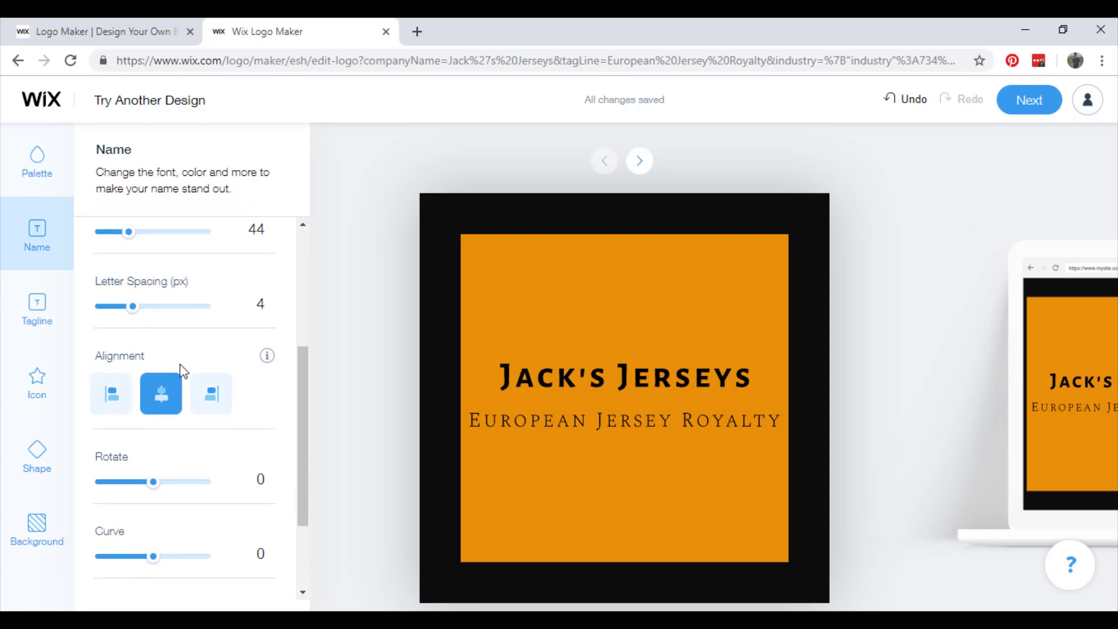
click(36, 303)
scroll(255, 364, down, 4)
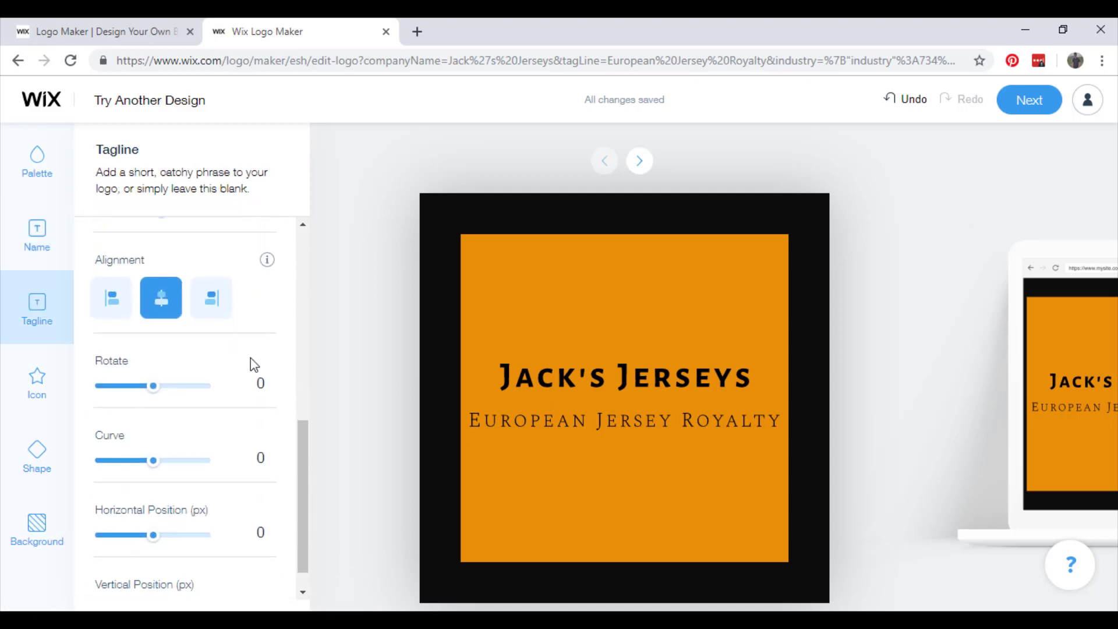
Finish editing and choose the logo-files-only option to see the Advanced £34.74 and Basic £13.90 plans
click(1040, 109)
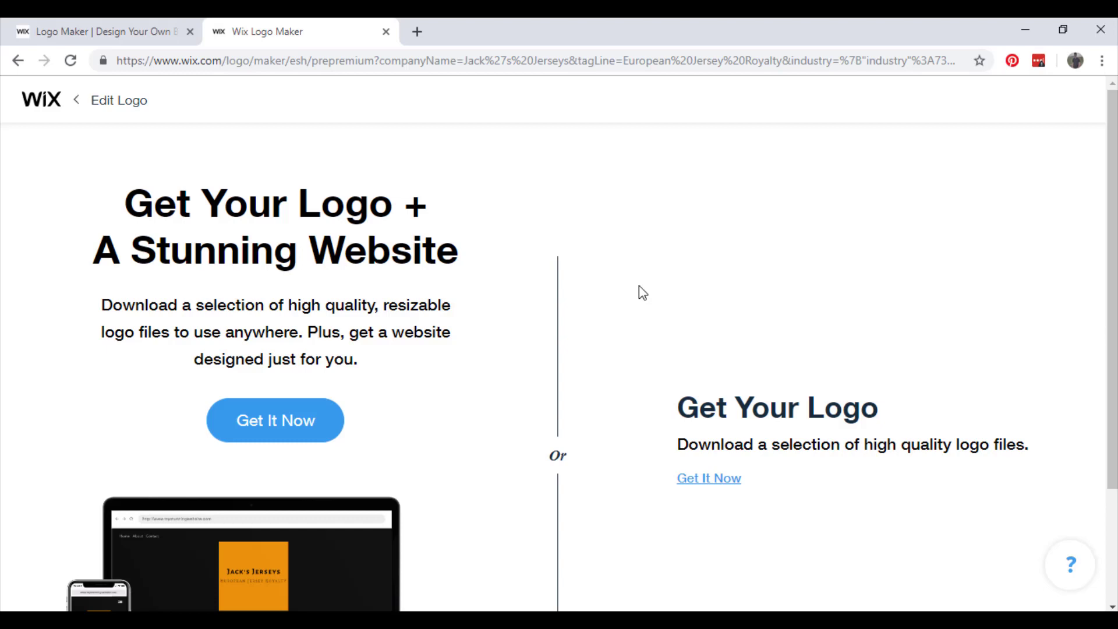
scroll(640, 286, down, 1)
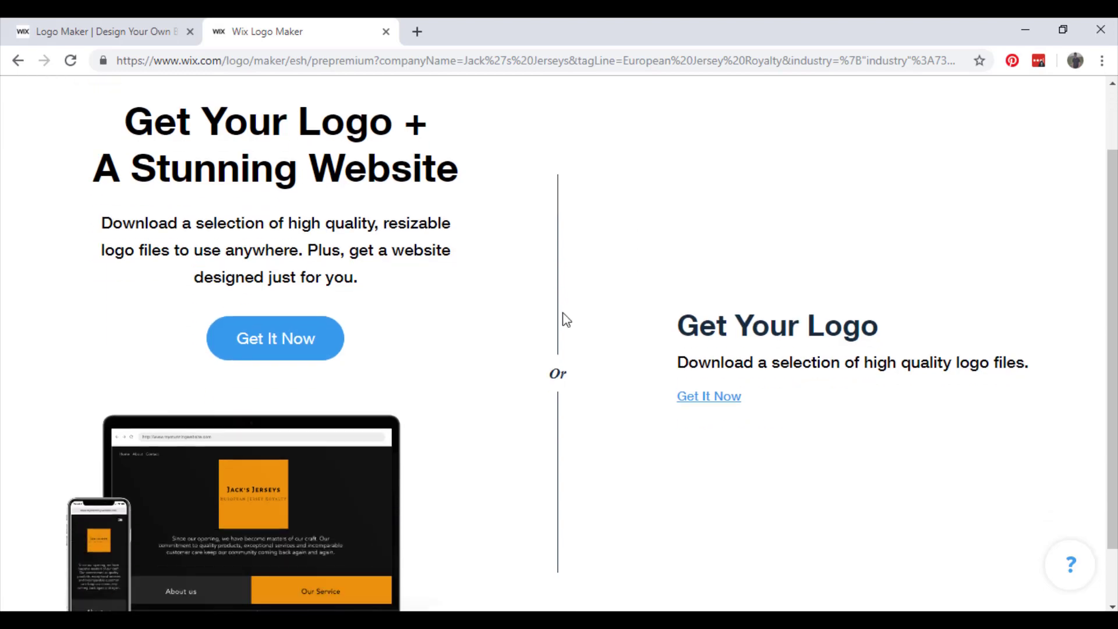
scroll(452, 394, down, 1)
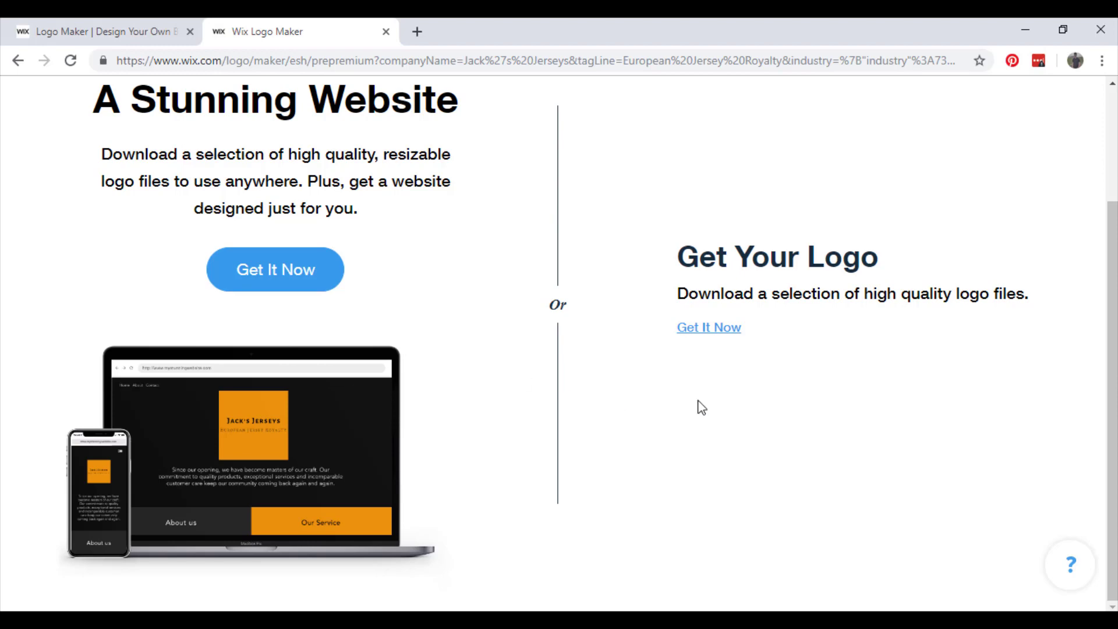
click(722, 328)
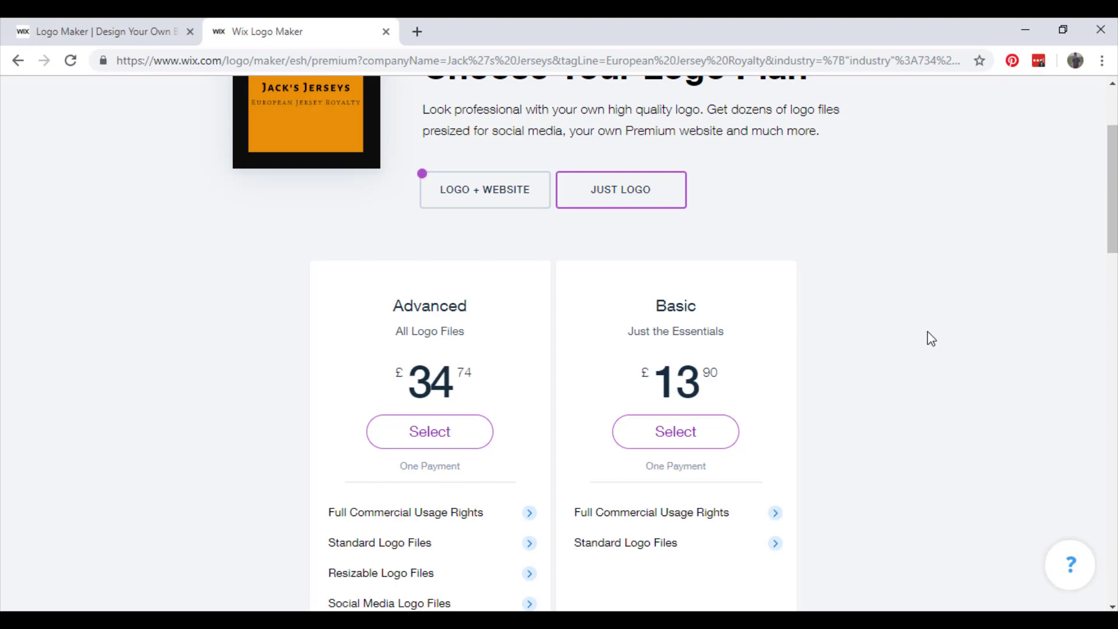
scroll(931, 339, up, 1)
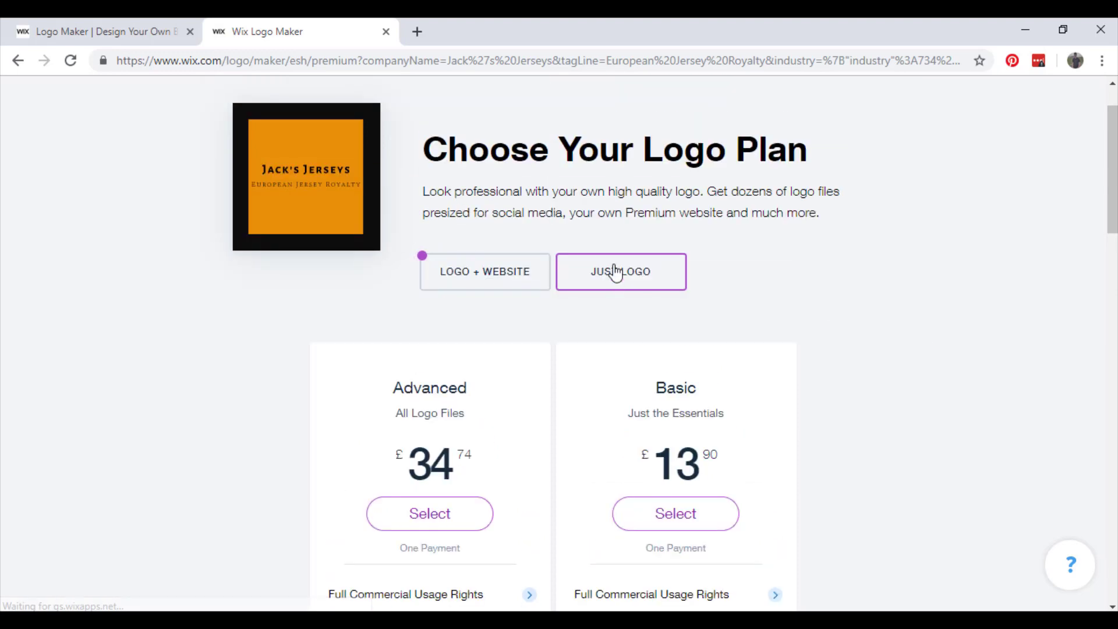
scroll(874, 365, down, 1)
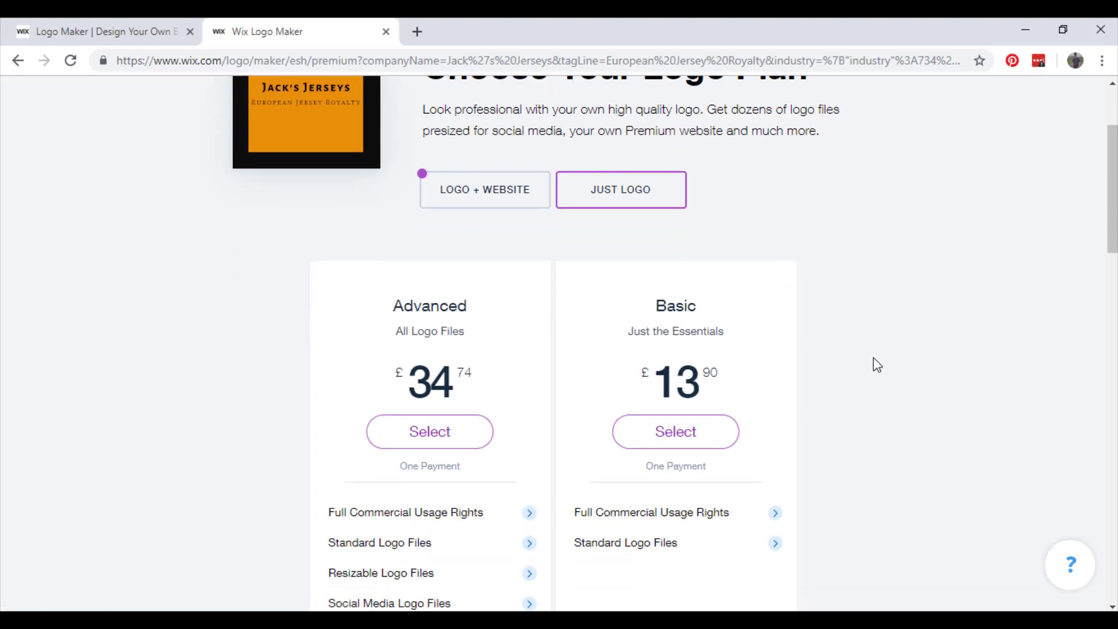
click(507, 203)
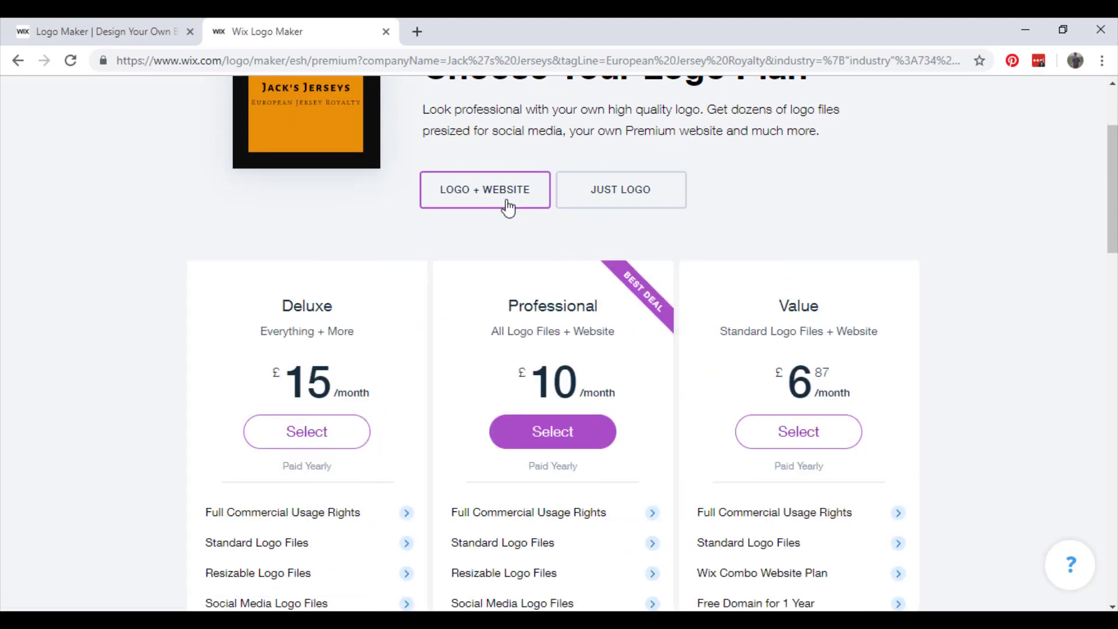
click(643, 195)
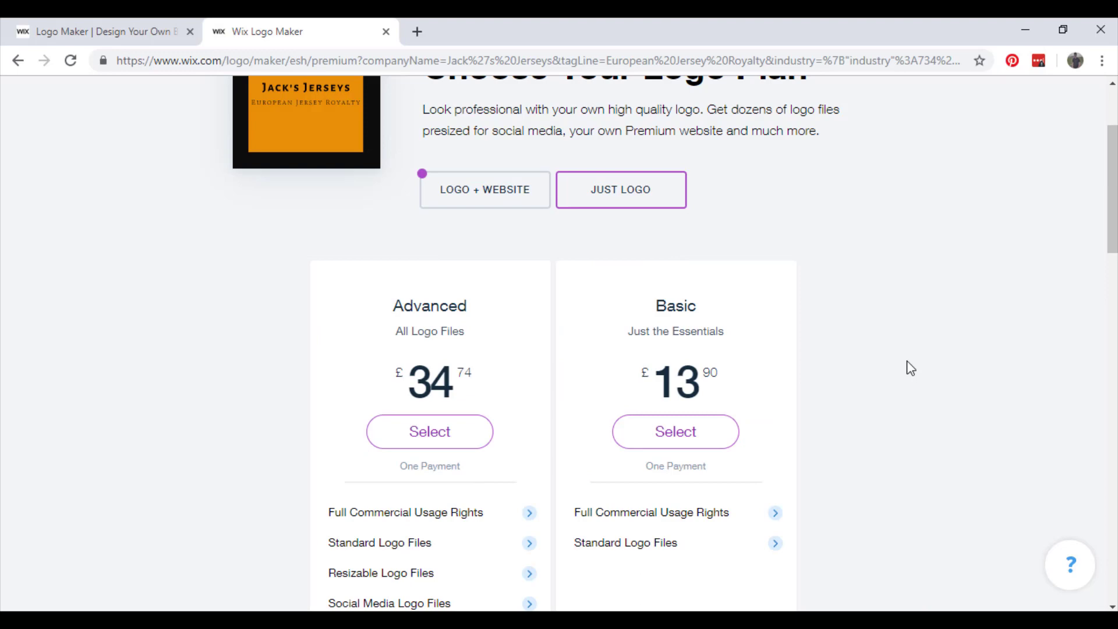
scroll(894, 361, down, 3)
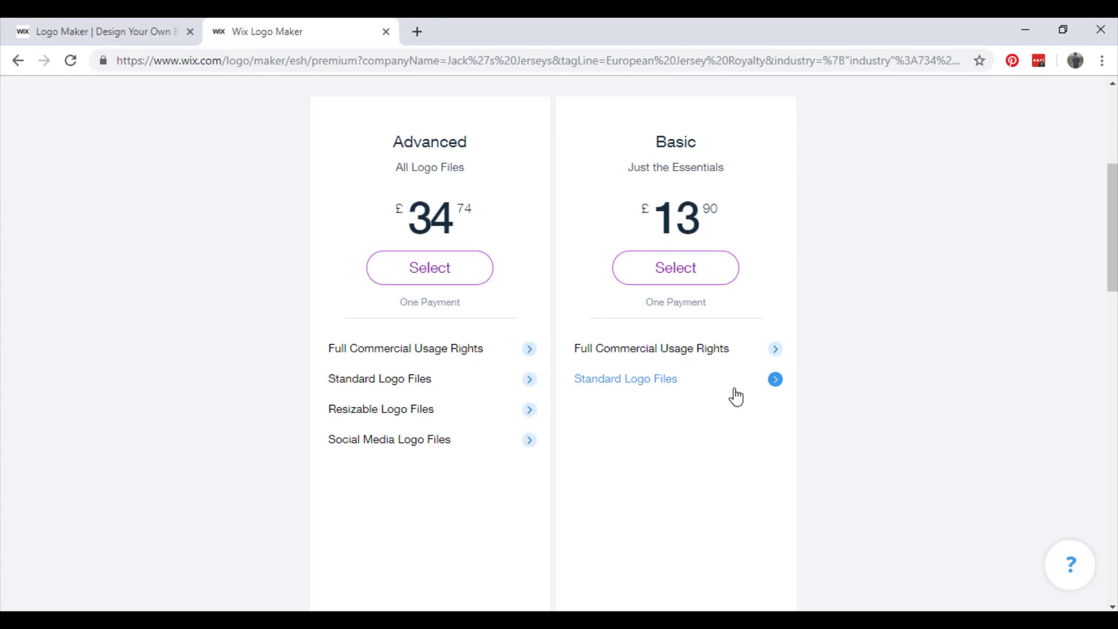
click(763, 380)
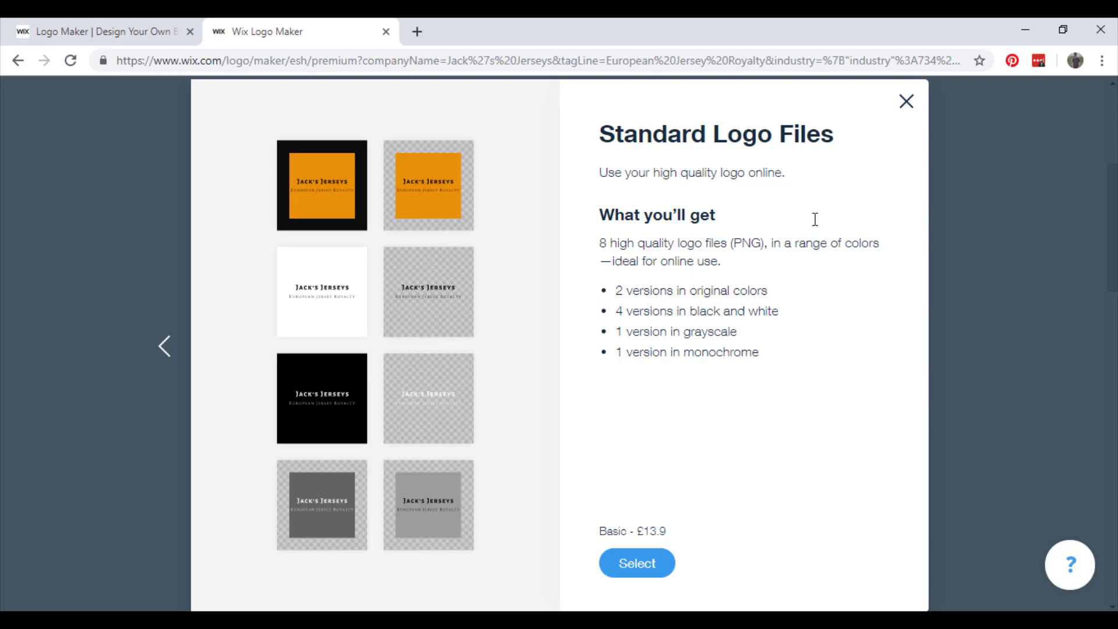
click(907, 102)
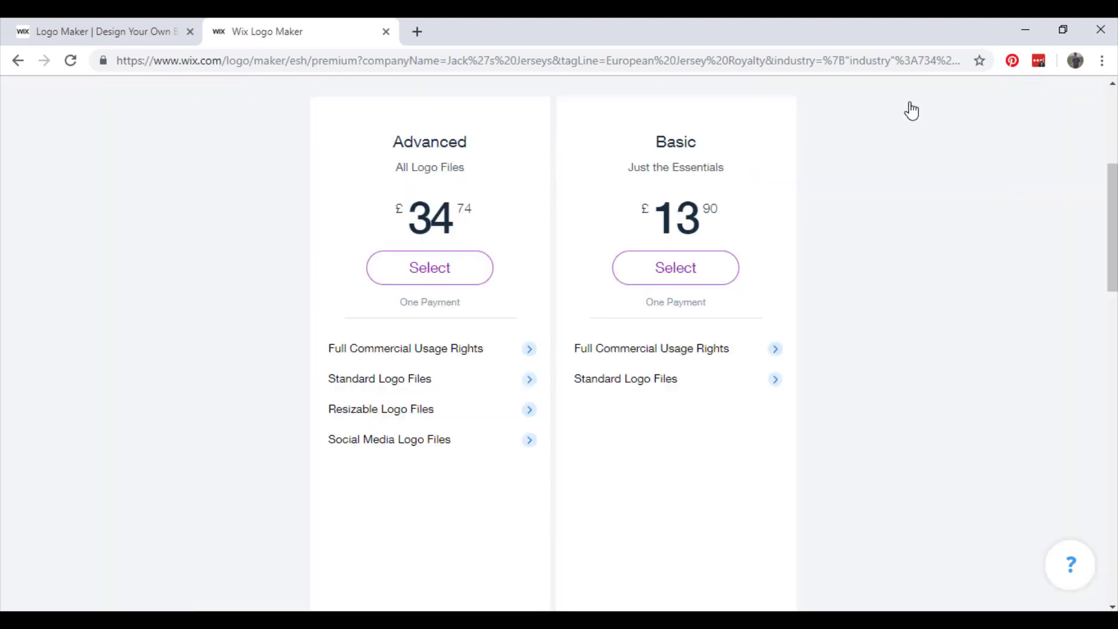
click(775, 352)
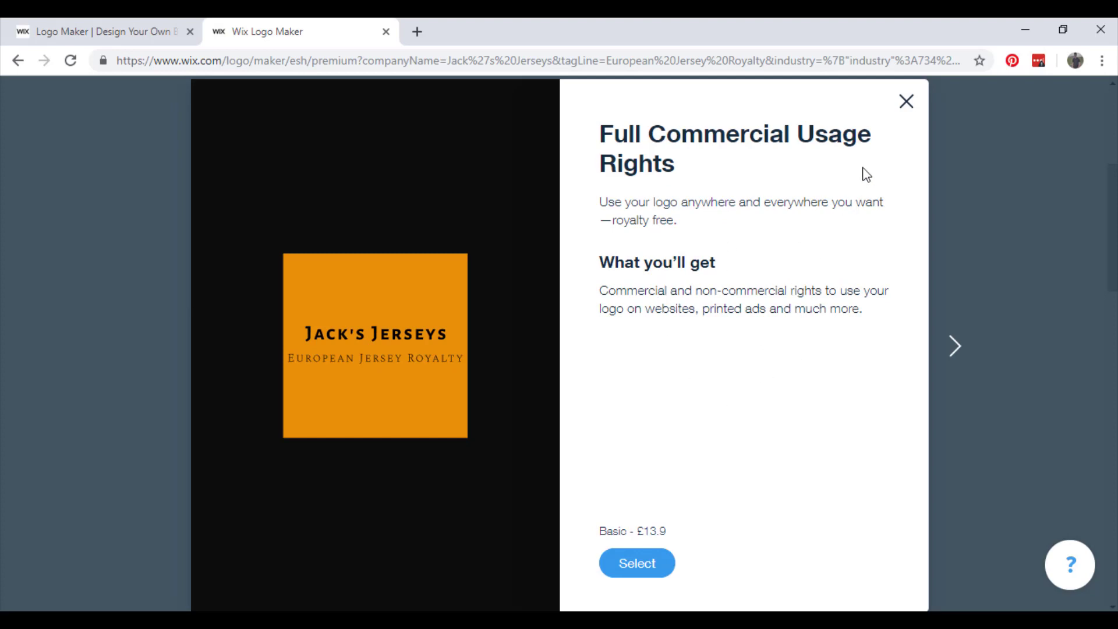
click(907, 102)
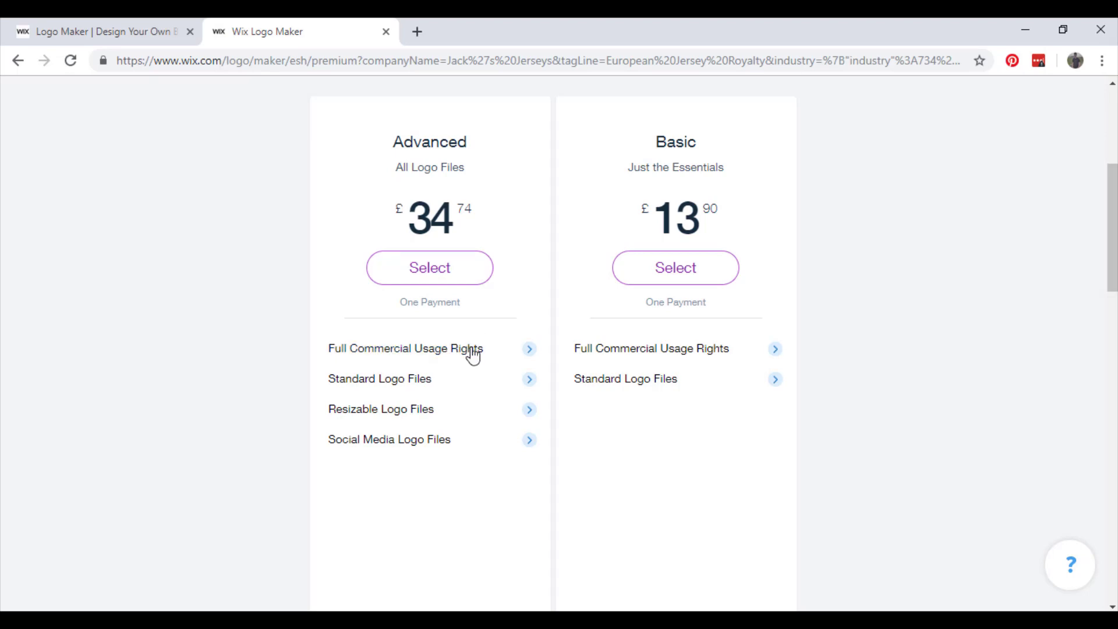
click(529, 350)
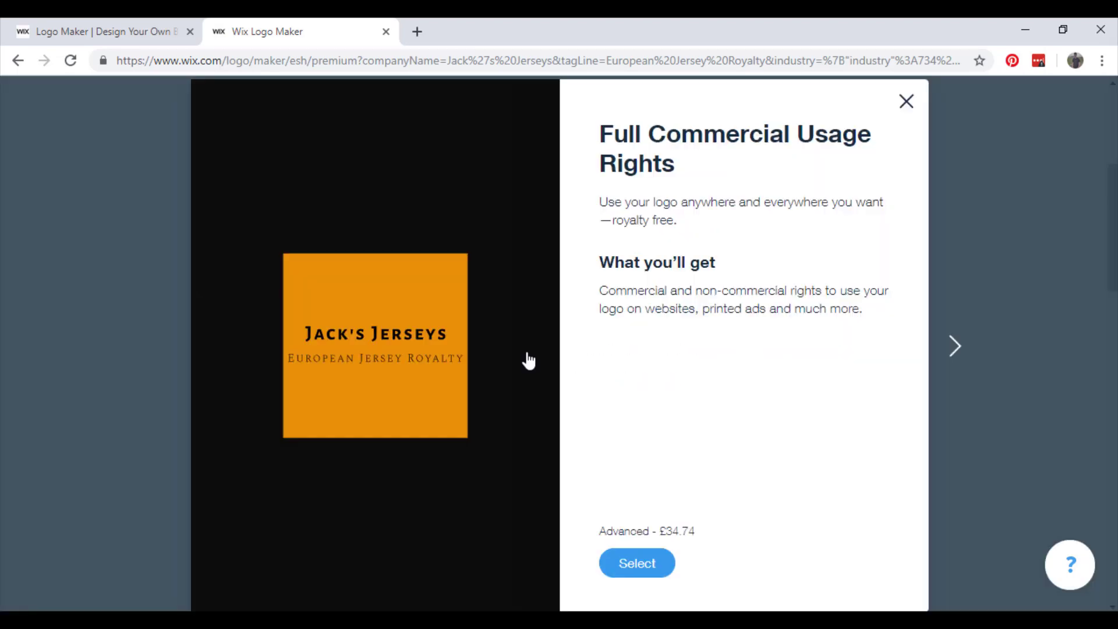
click(909, 103)
click(527, 380)
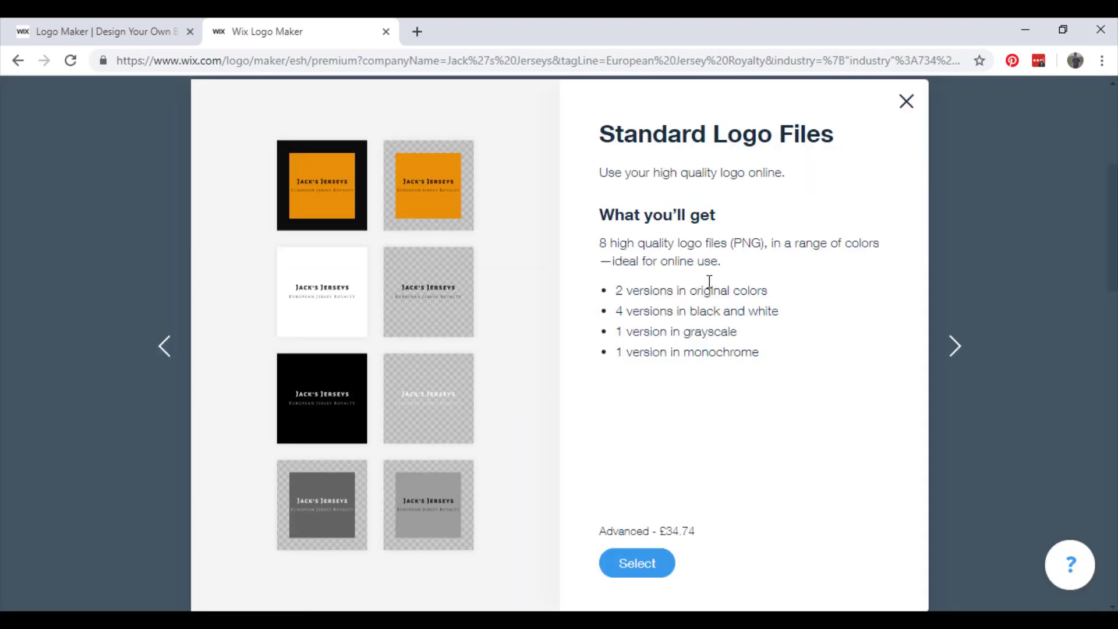
click(911, 103)
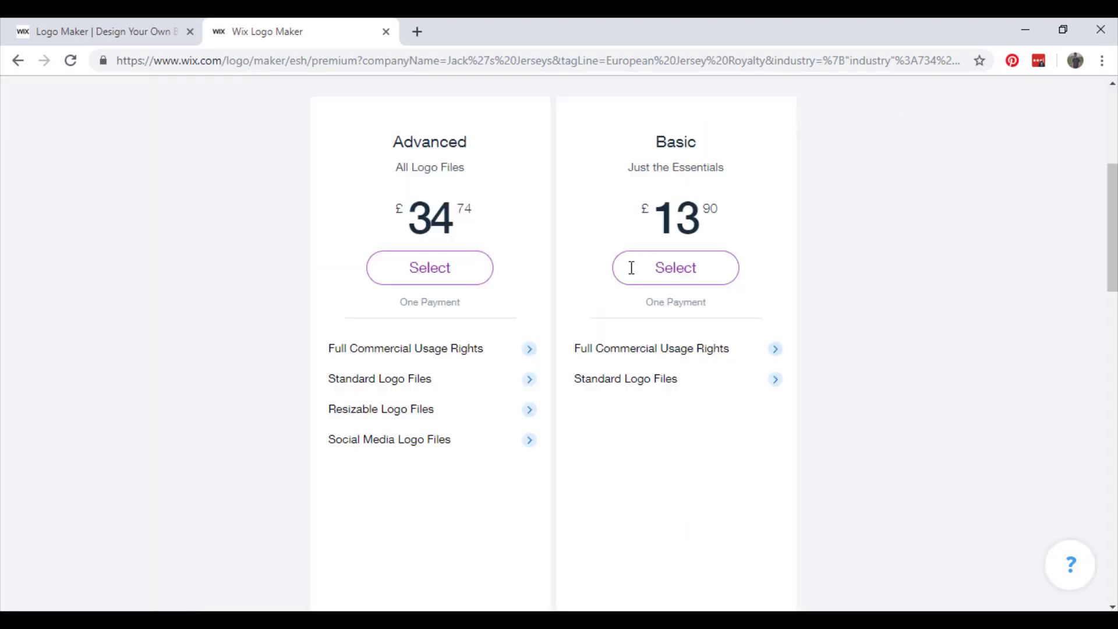
click(467, 427)
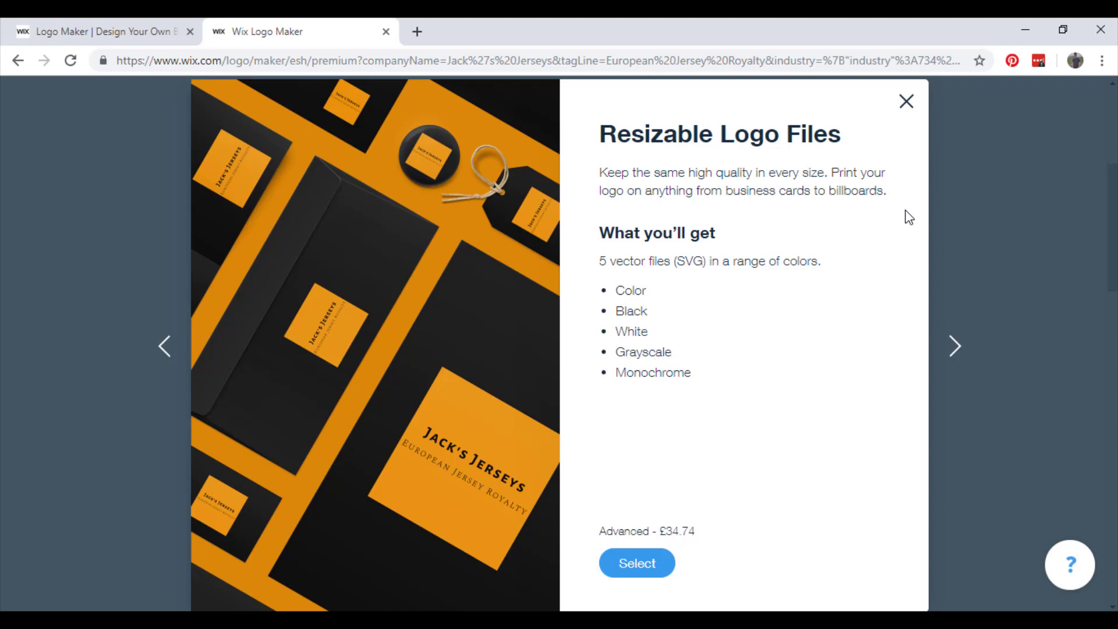
click(906, 101)
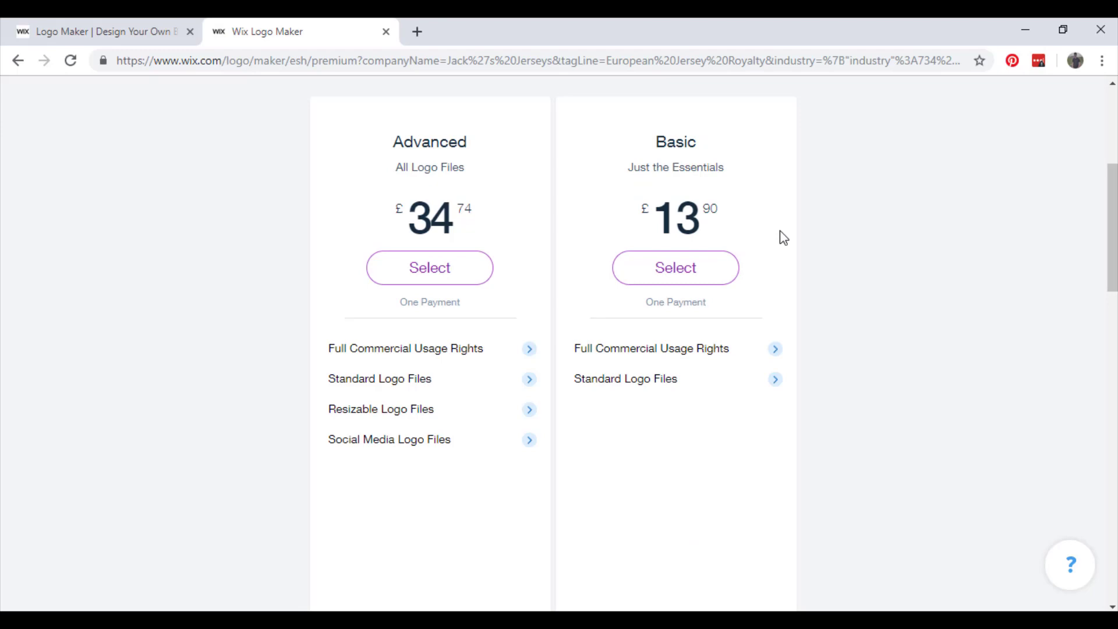
click(531, 442)
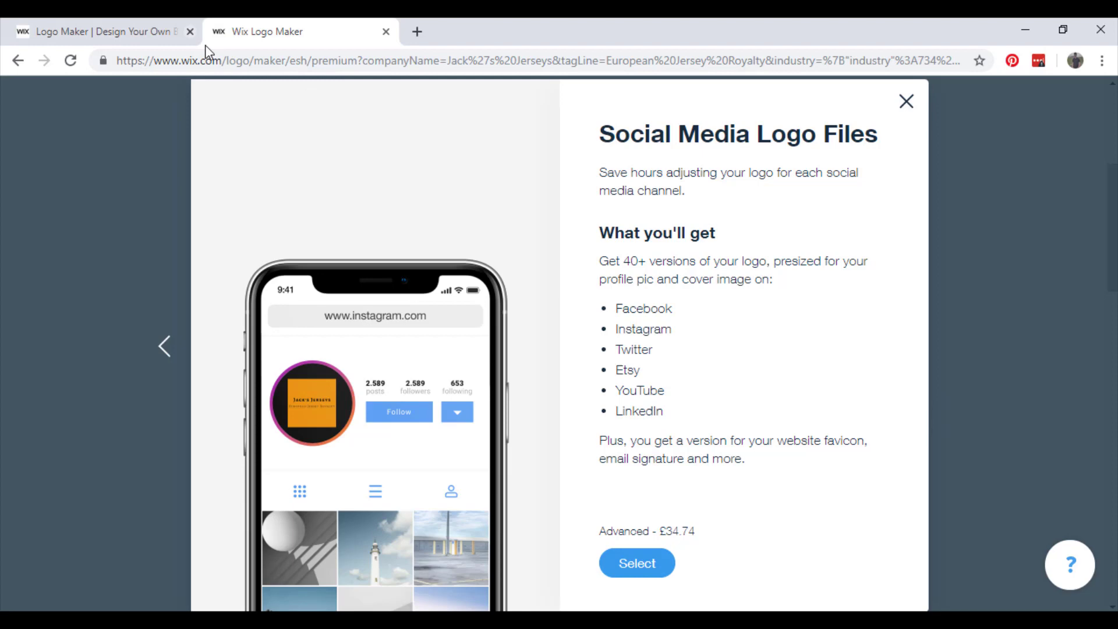
click(911, 105)
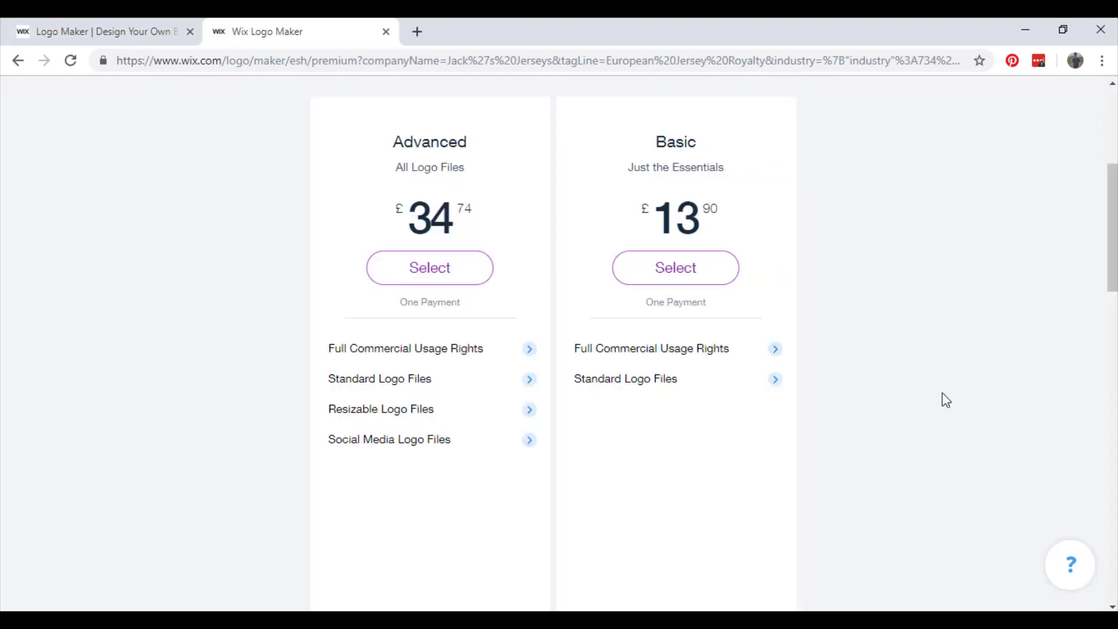
scroll(1019, 399, up, 1)
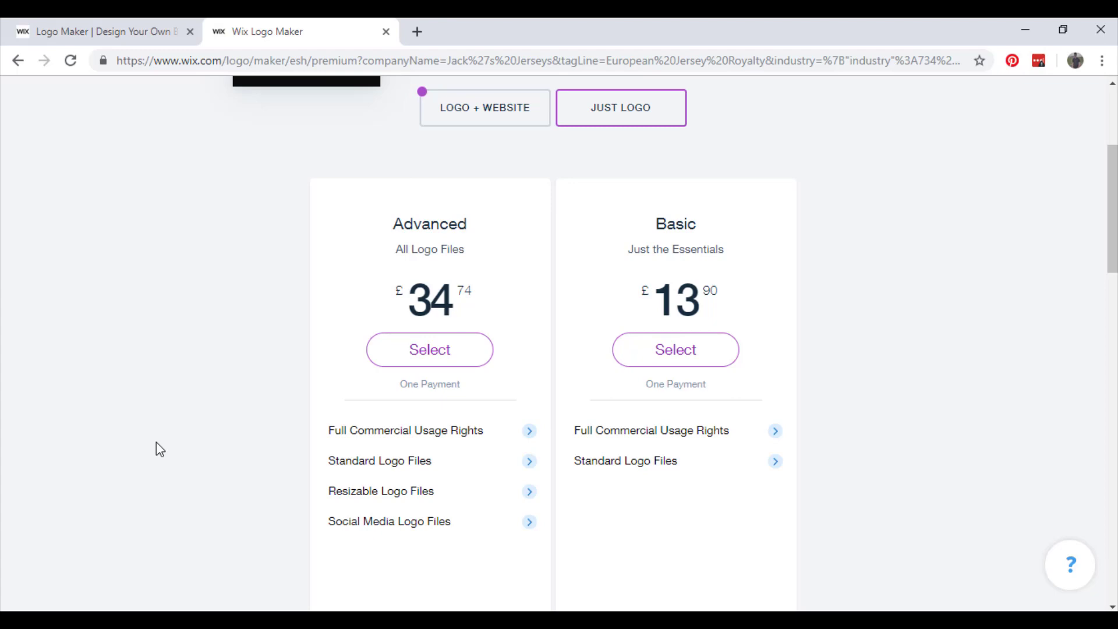
click(483, 496)
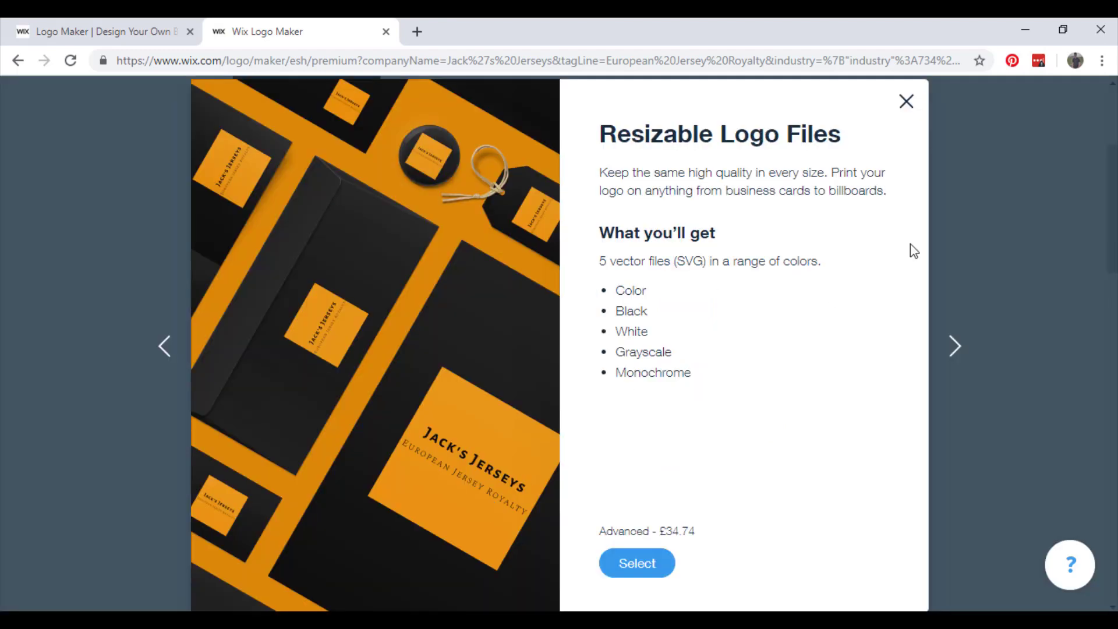
click(906, 101)
scroll(917, 375, down, 2)
scroll(874, 396, up, 2)
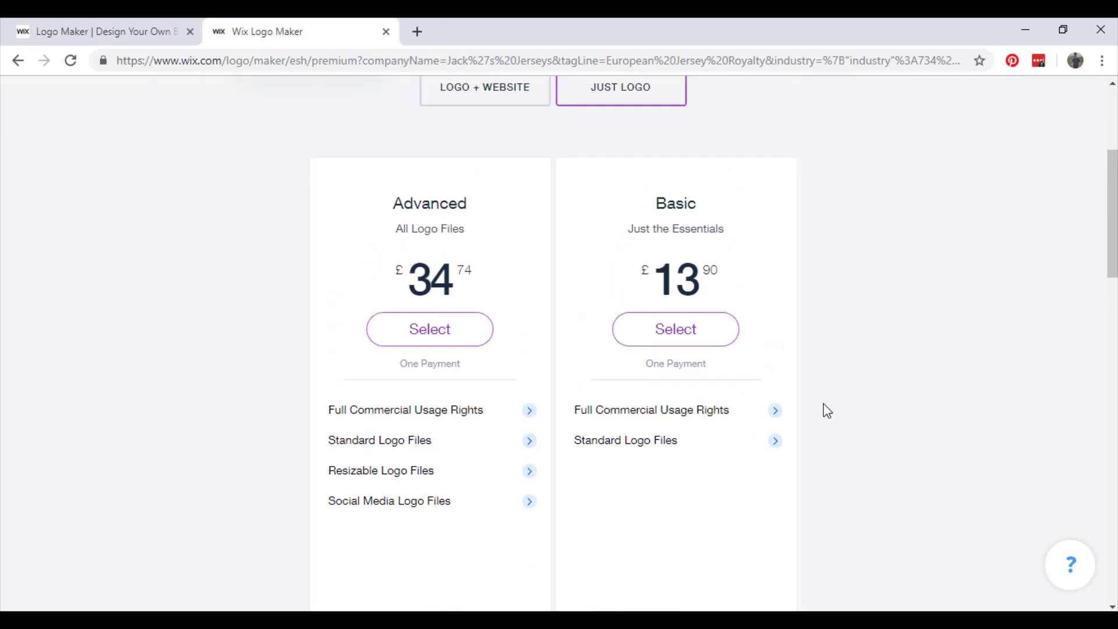
scroll(827, 411, up, 3)
Select the £13.90 Basic plan and reach checkout totalling £16.68 with £2.78 VAT
click(707, 519)
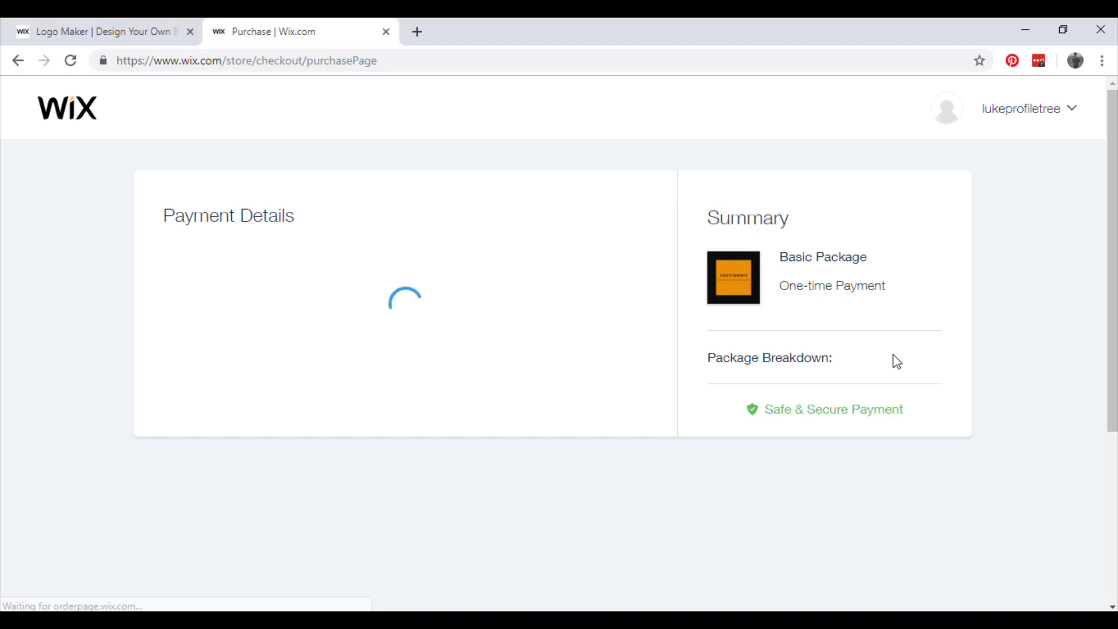
scroll(896, 361, down, 1)
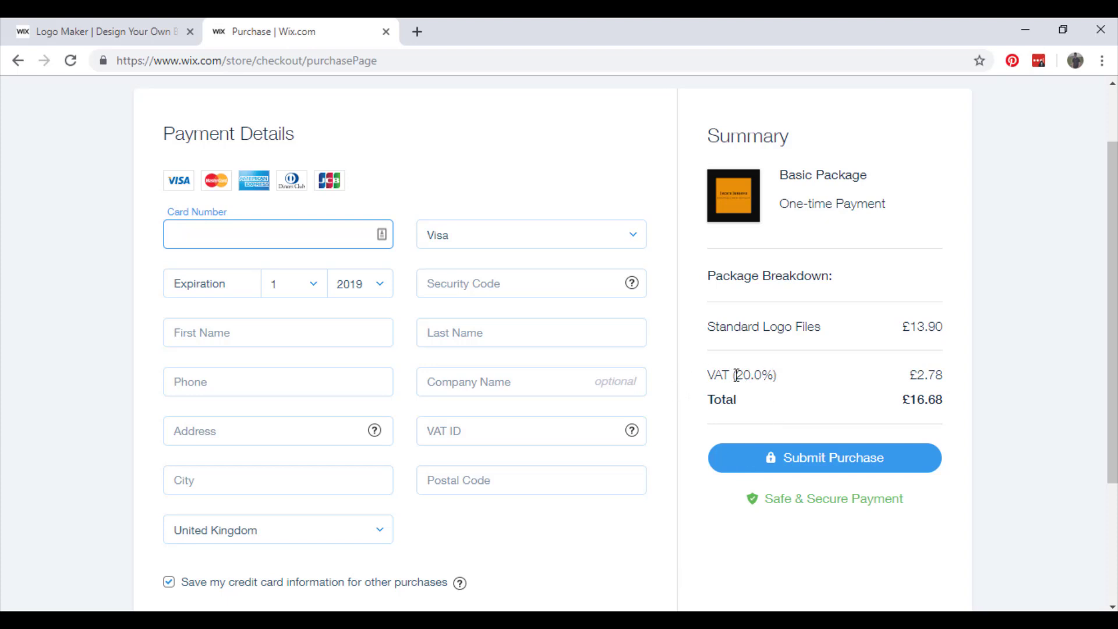
click(1015, 407)
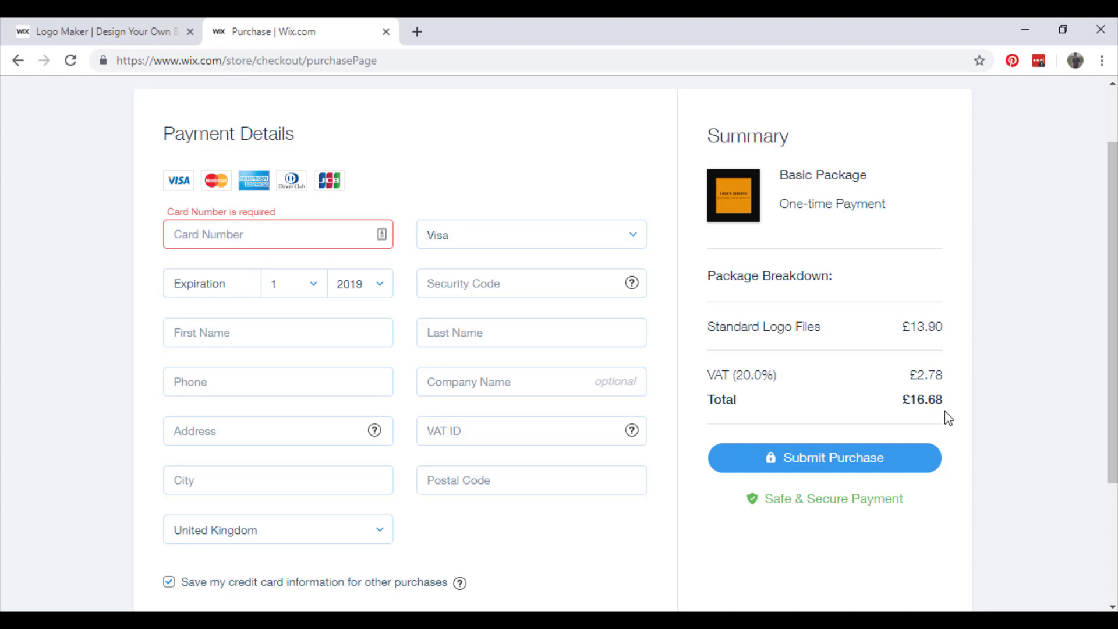